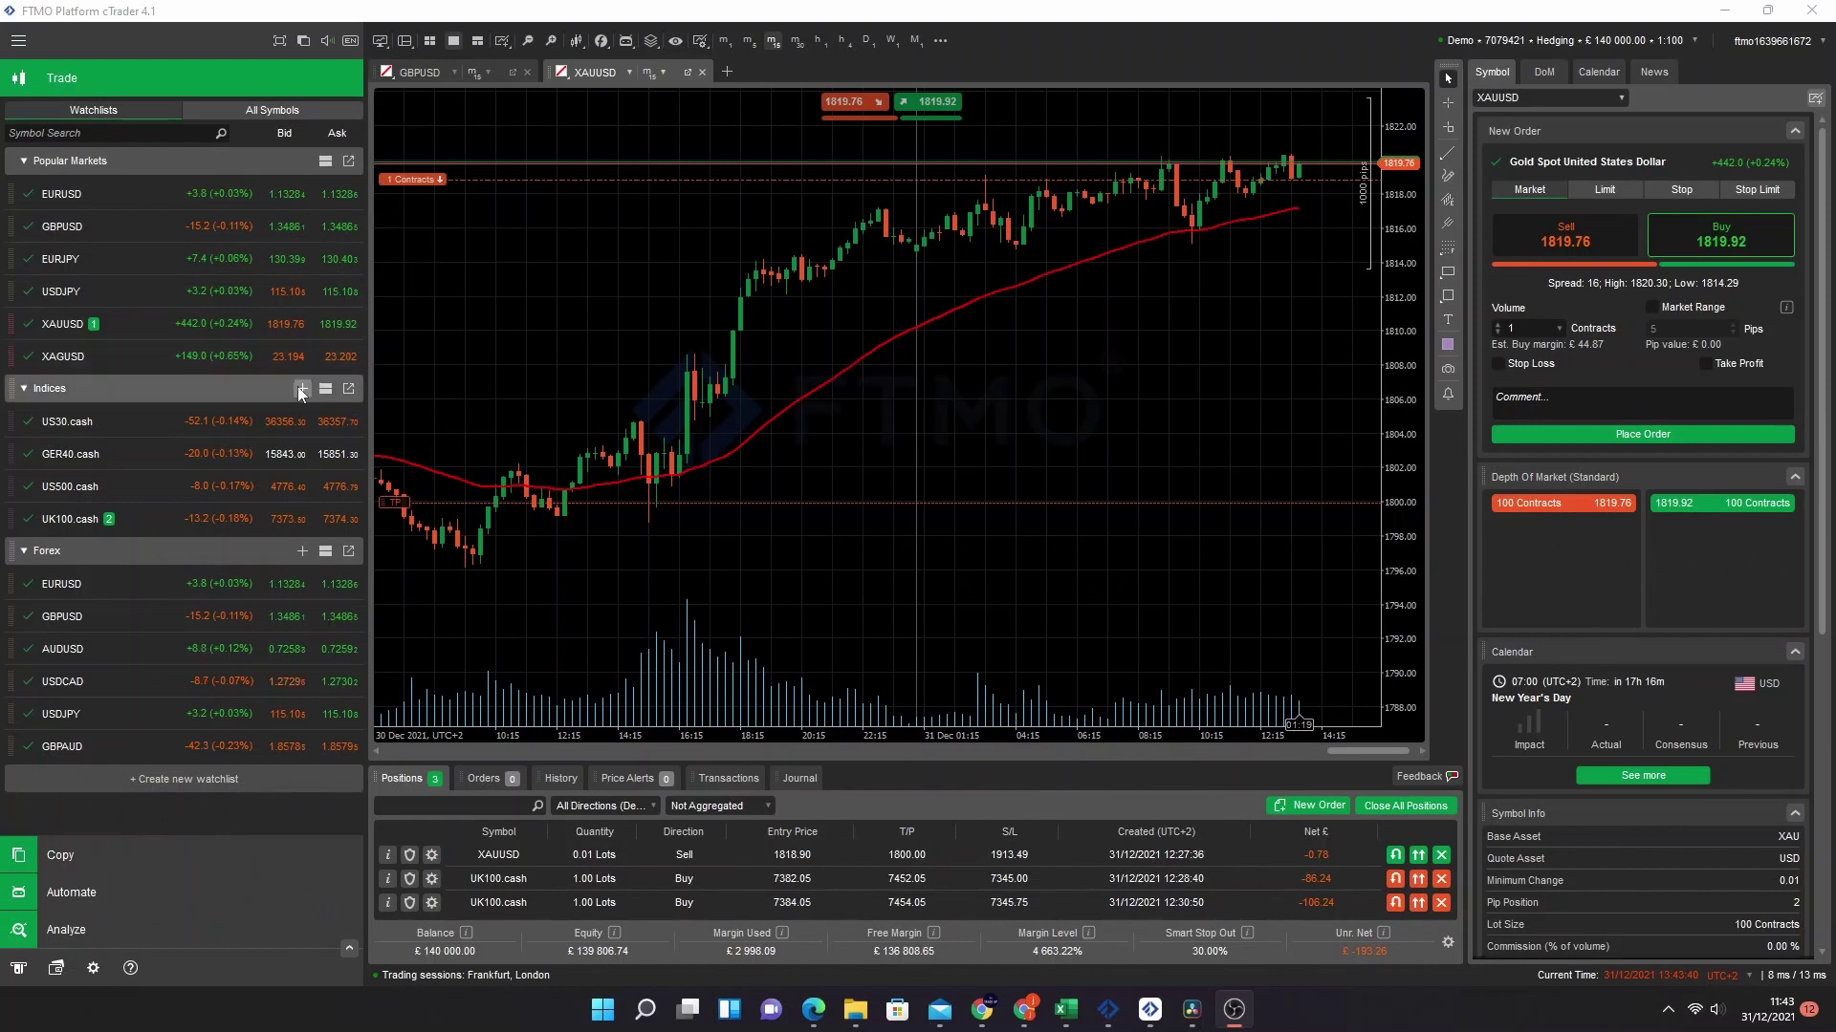
# Search 'fr' in the Indices symbol picker and star FRA40.cash to add it
pyautogui.click(302, 390)
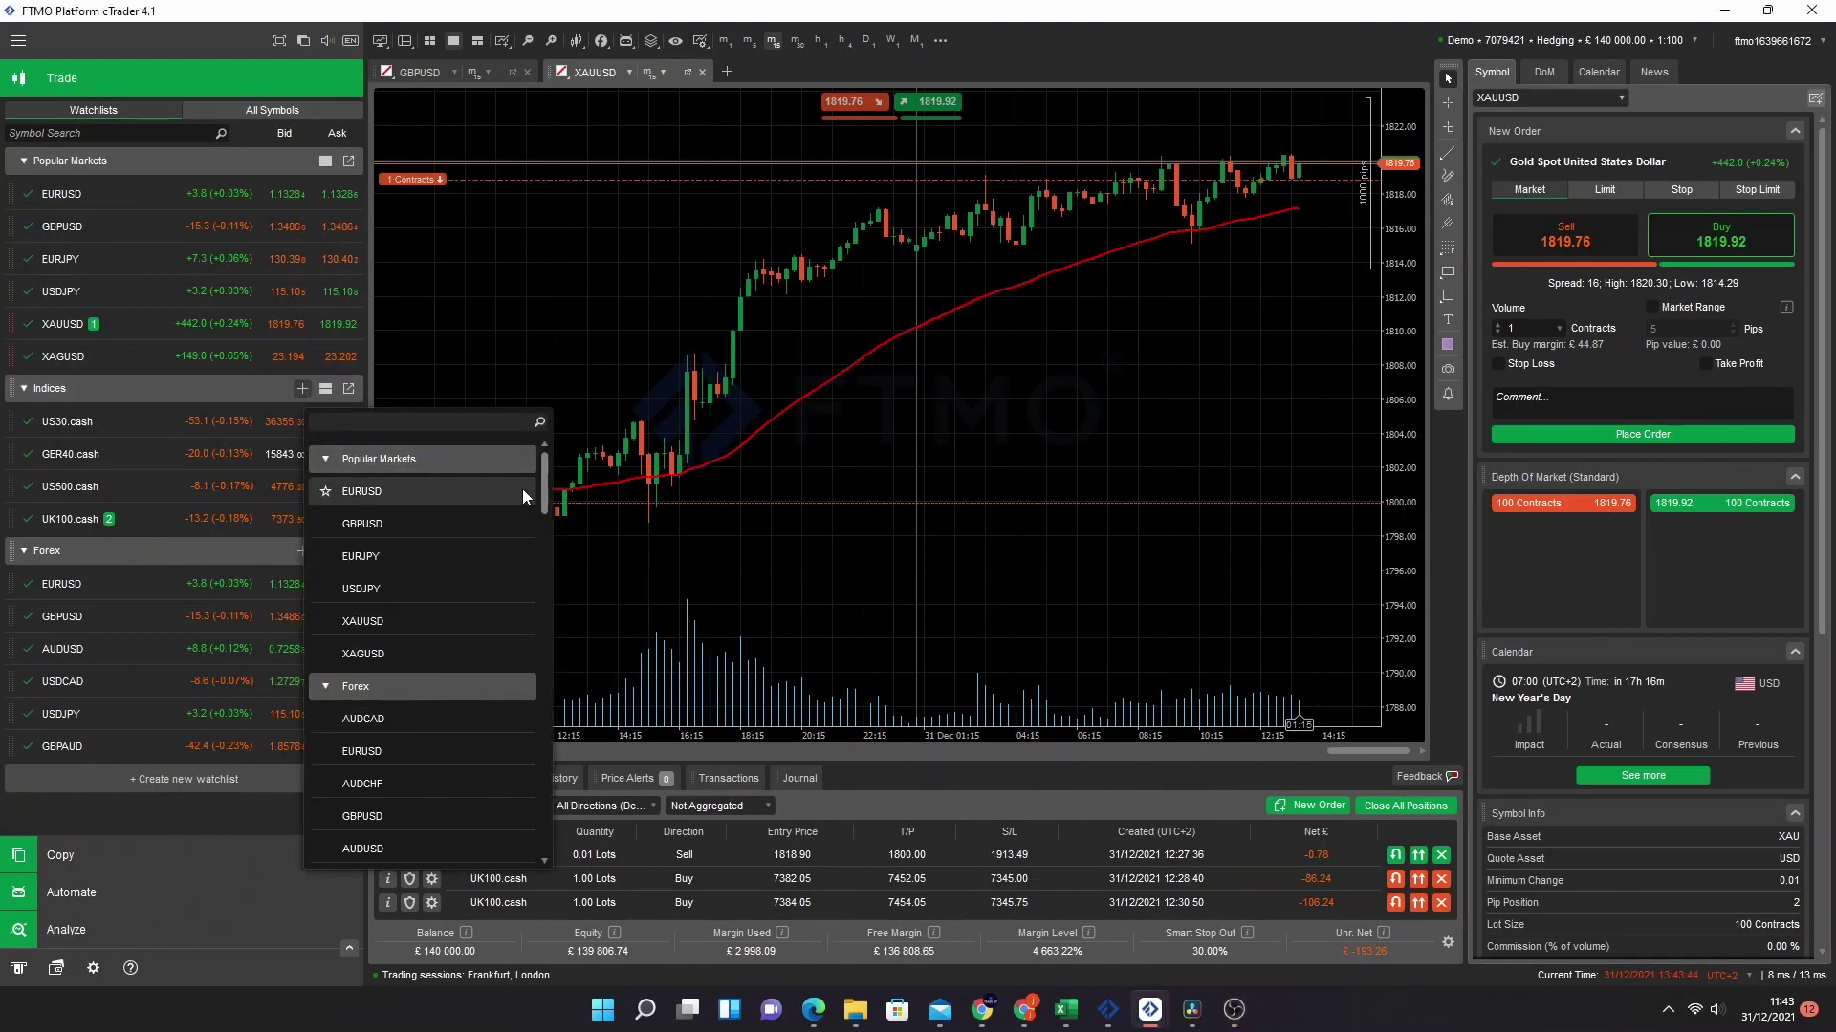
pyautogui.moveTo(552, 497); pyautogui.dragTo(562, 456)
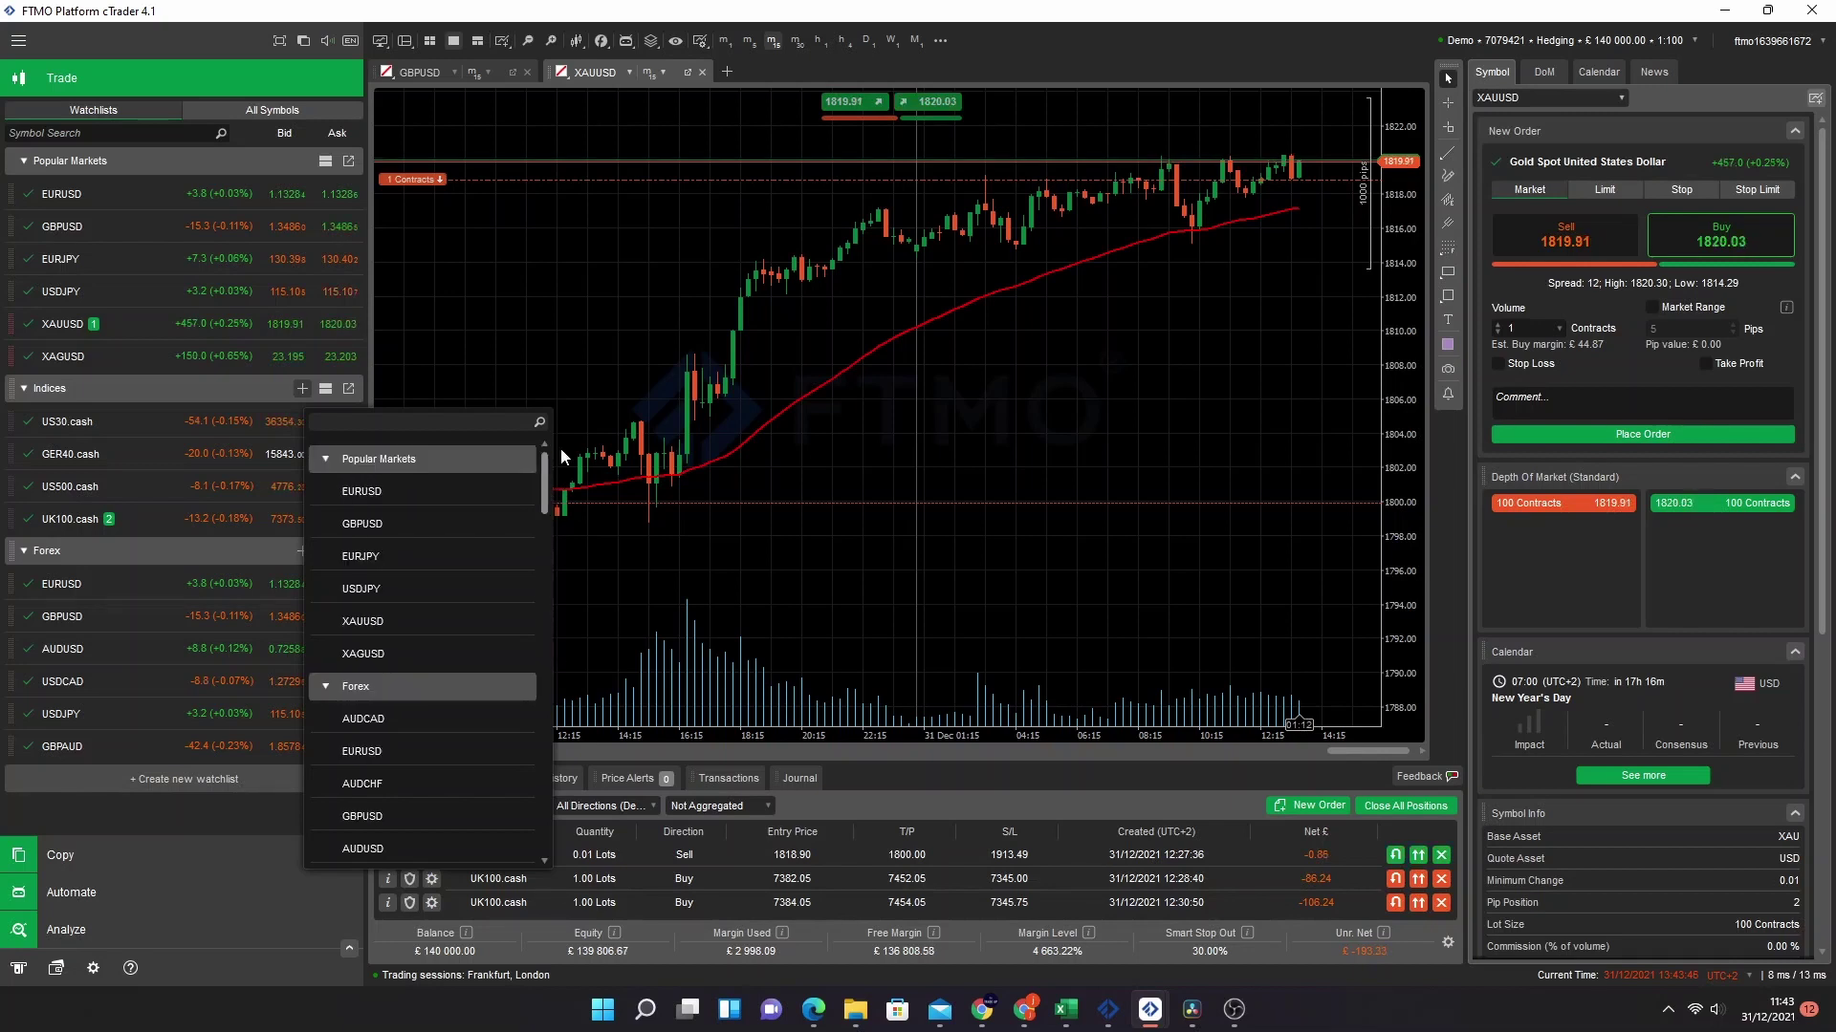
pyautogui.click(362, 421)
pyautogui.write('fr')
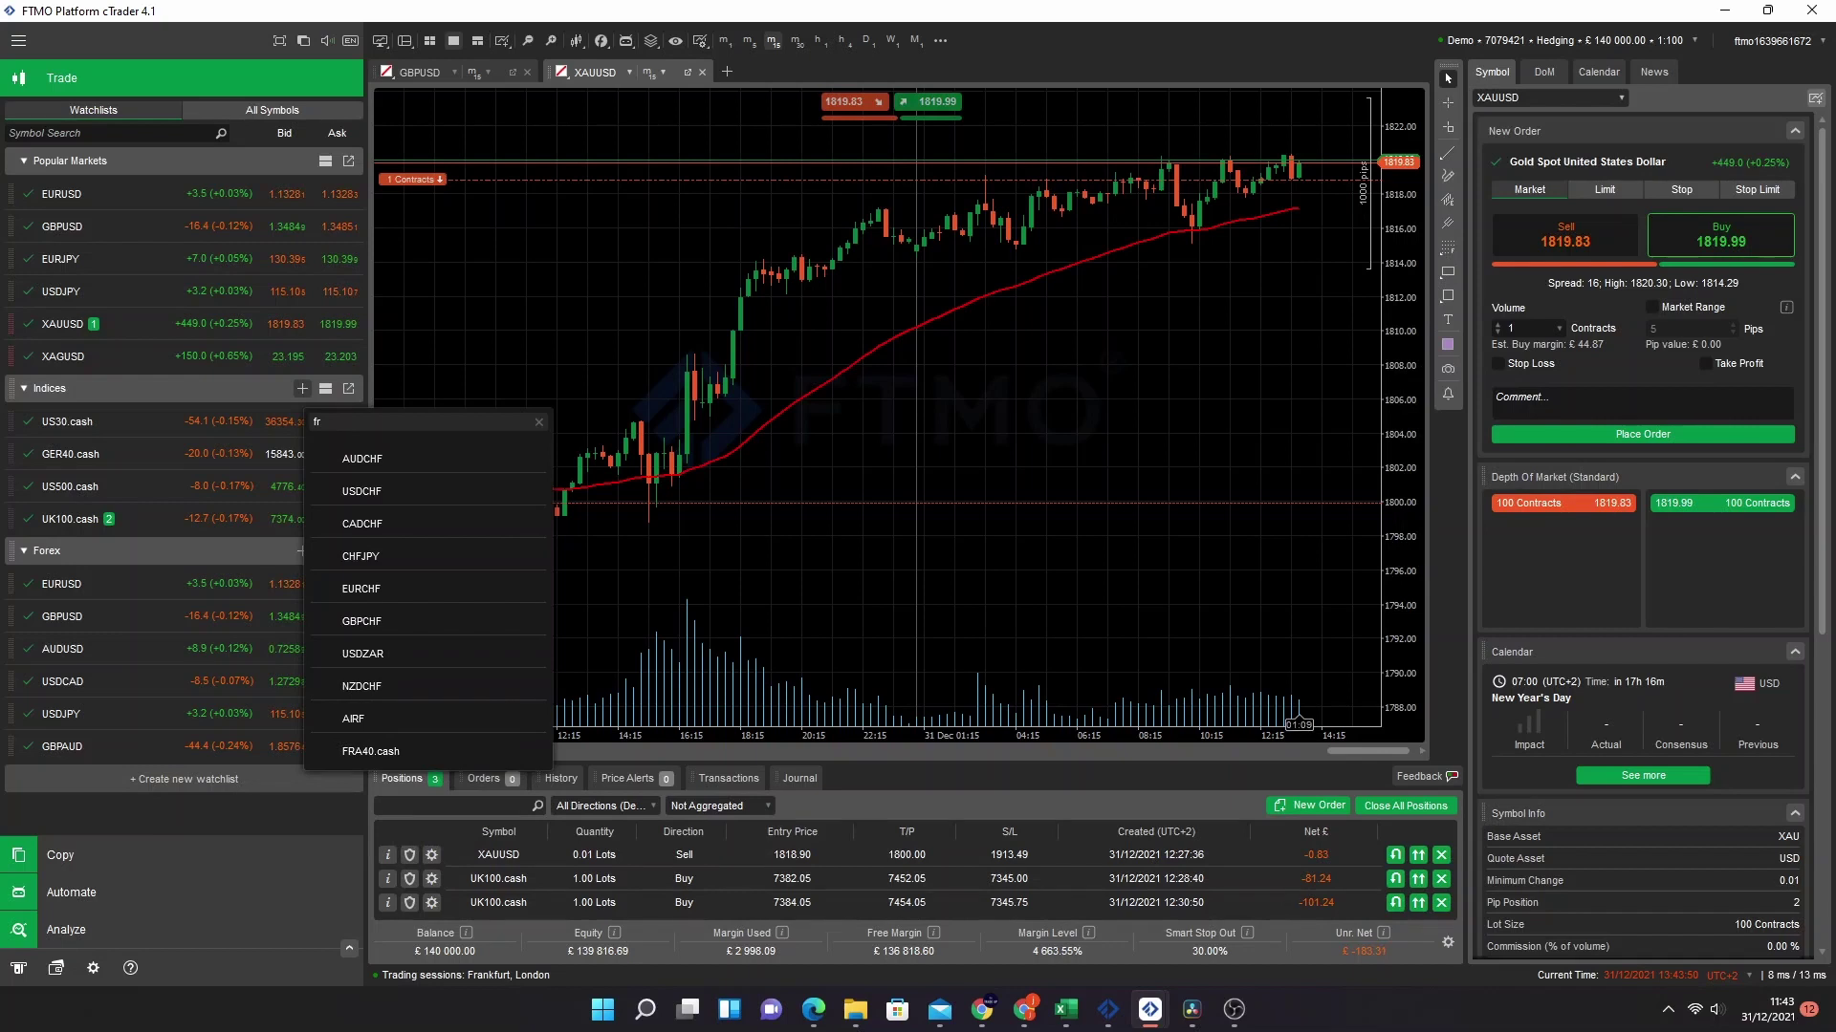
pyautogui.click(325, 752)
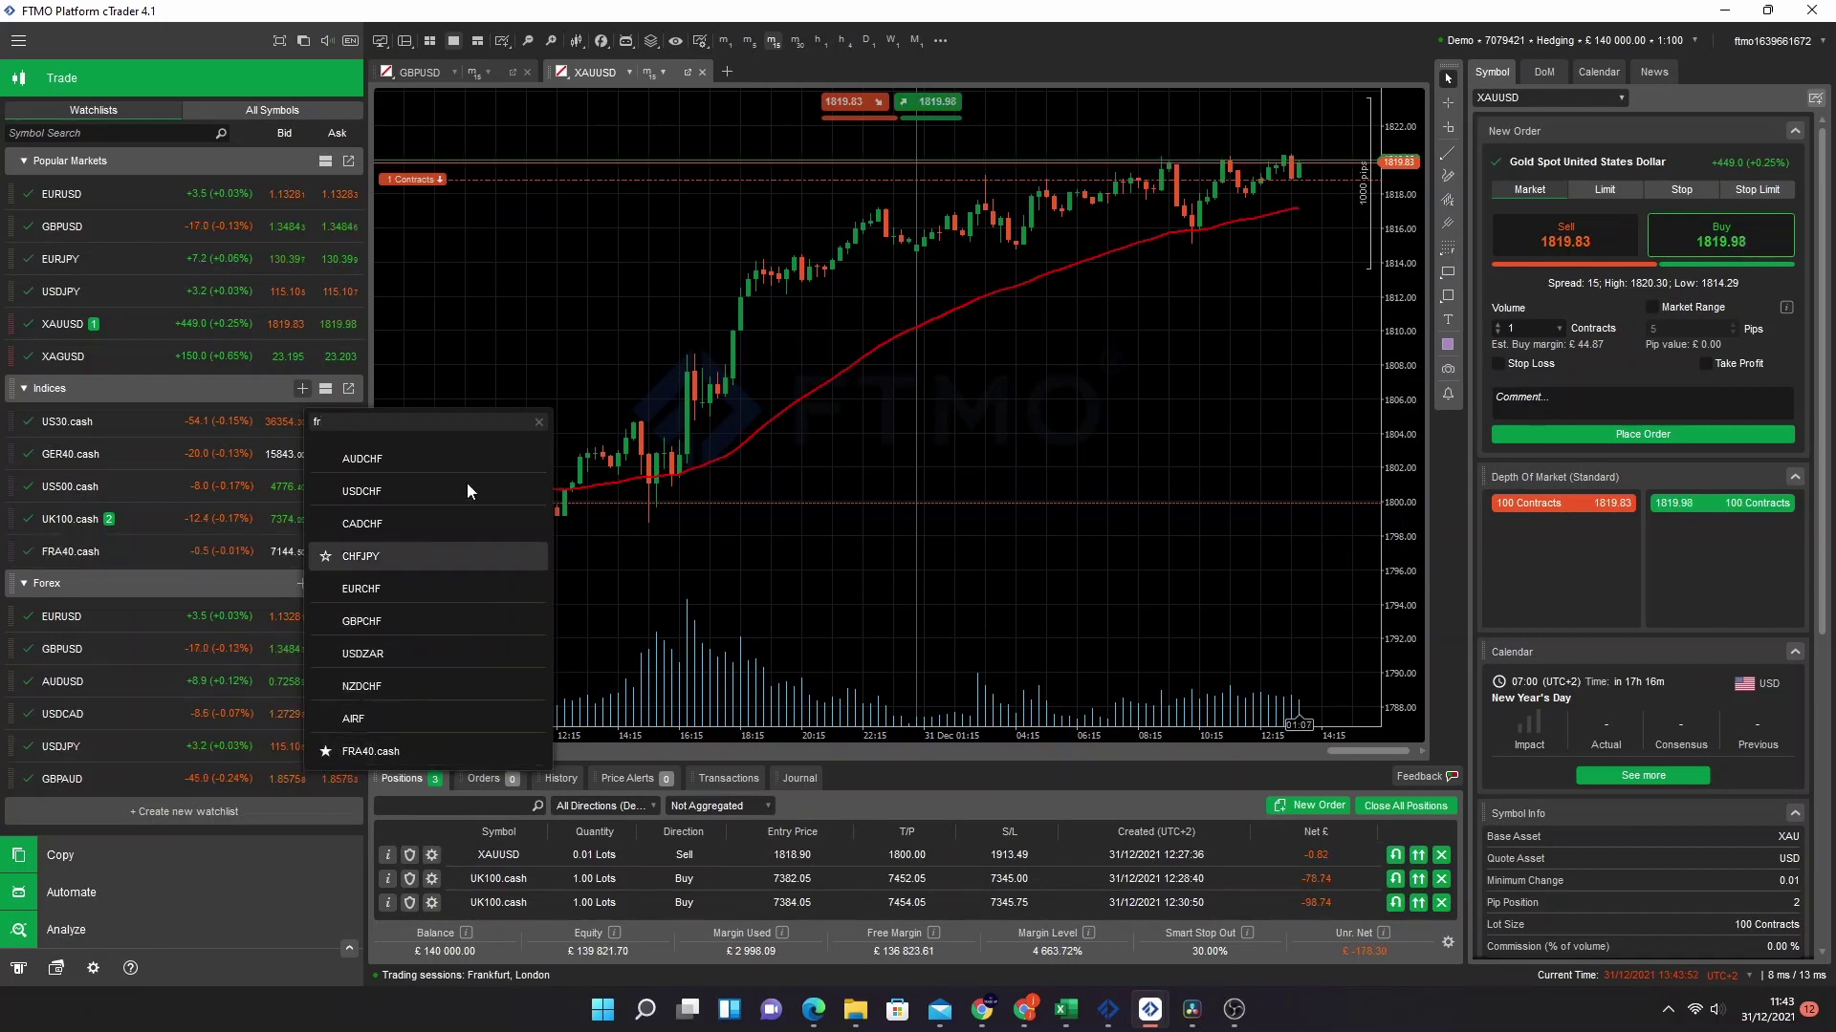
# Clear the search, close the picker, re-expand Indices and collapse Popular Markets
pyautogui.click(538, 421)
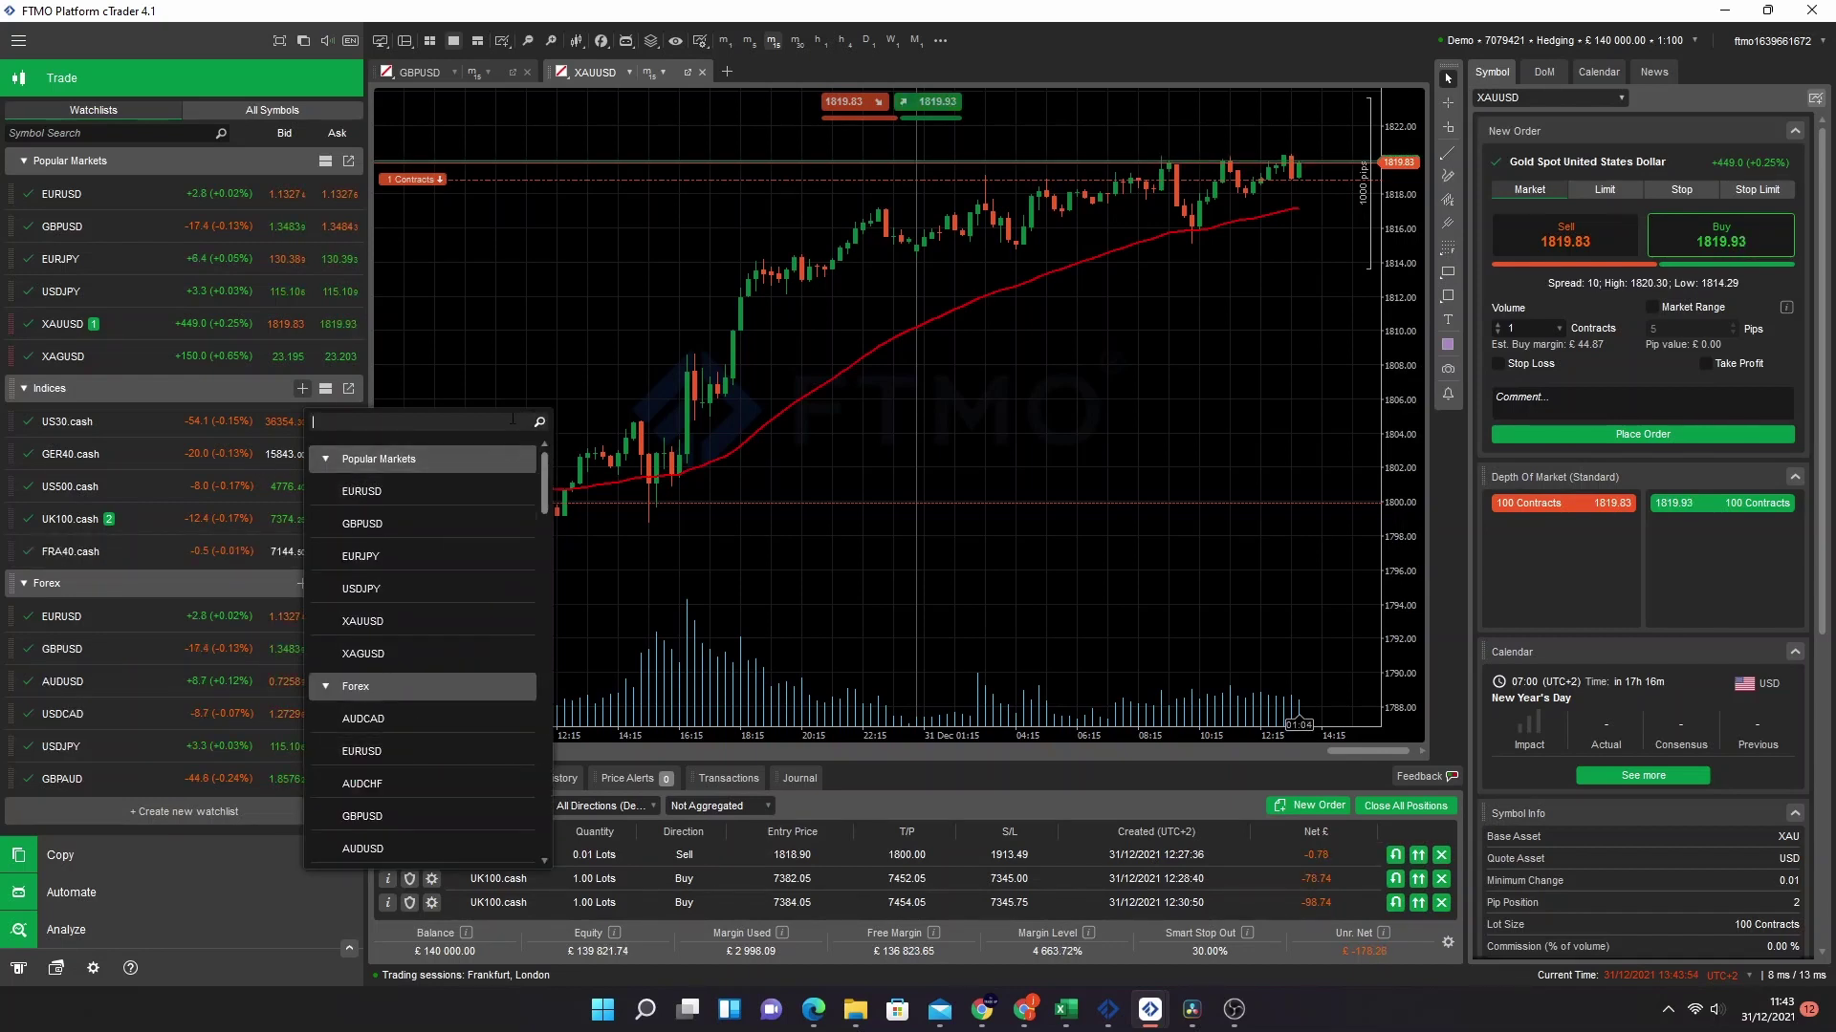
pyautogui.click(263, 389)
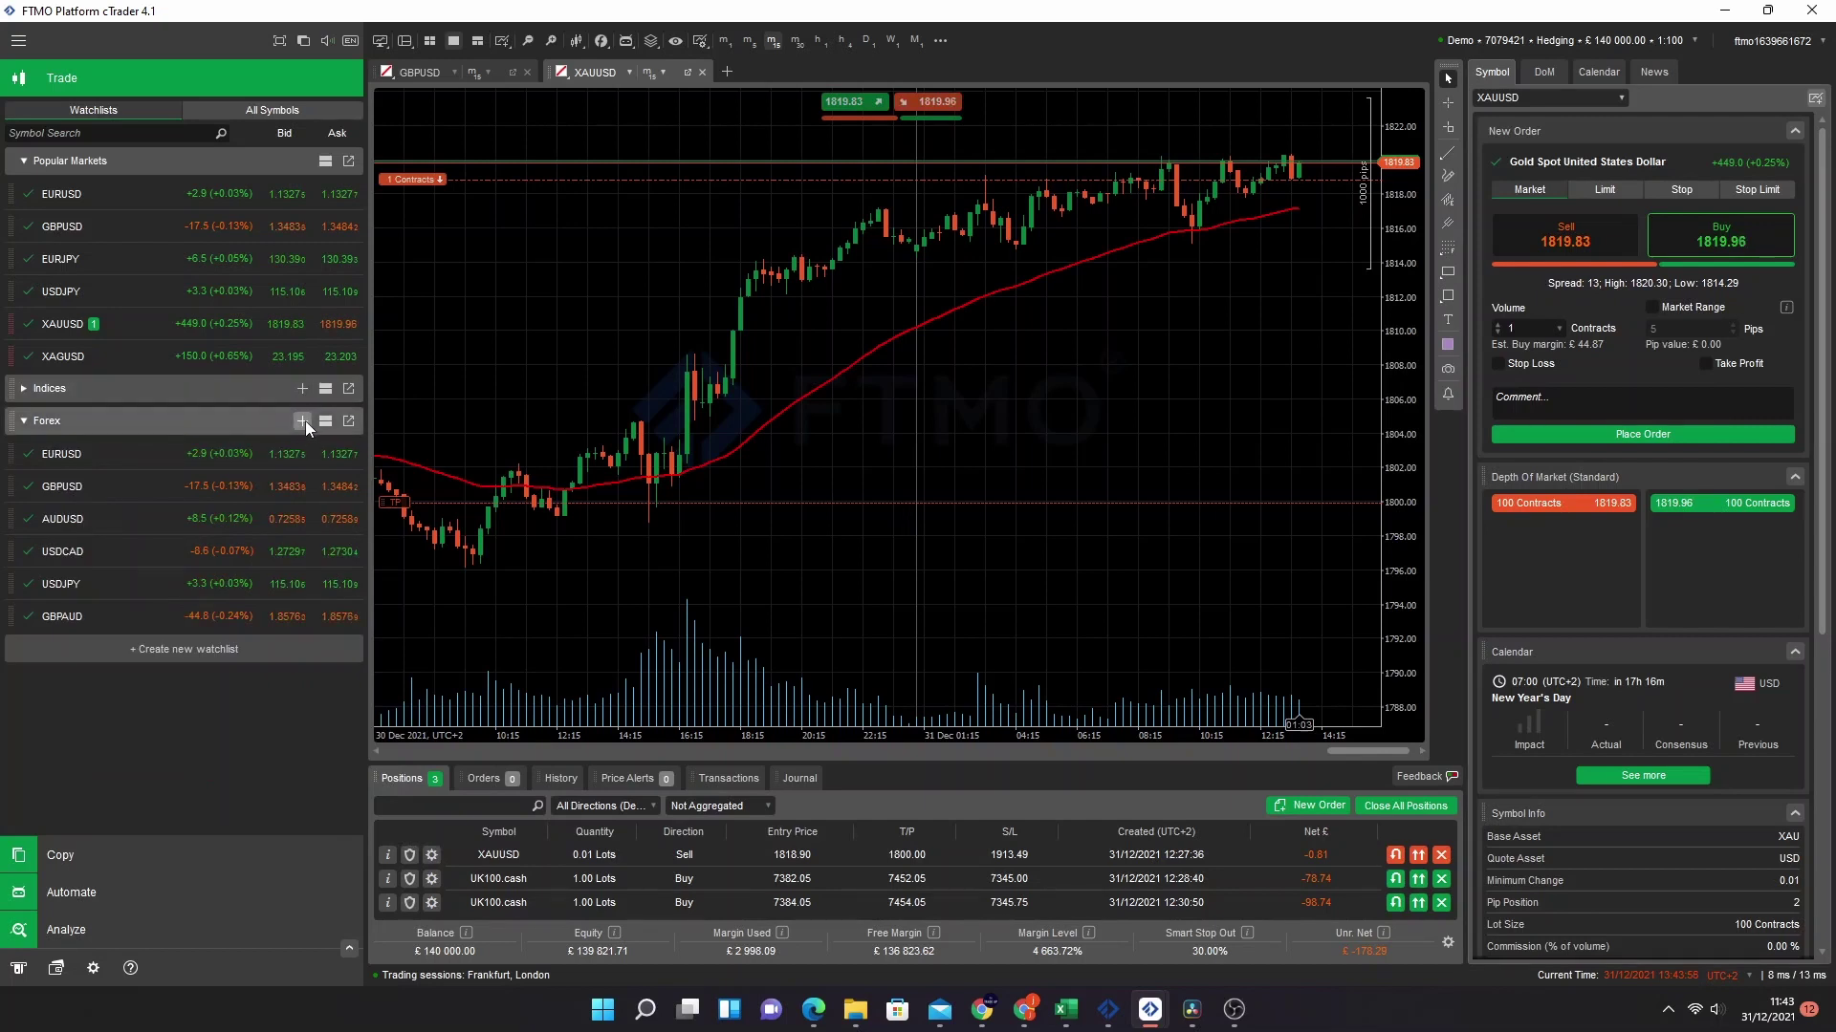
pyautogui.click(302, 389)
pyautogui.click(264, 390)
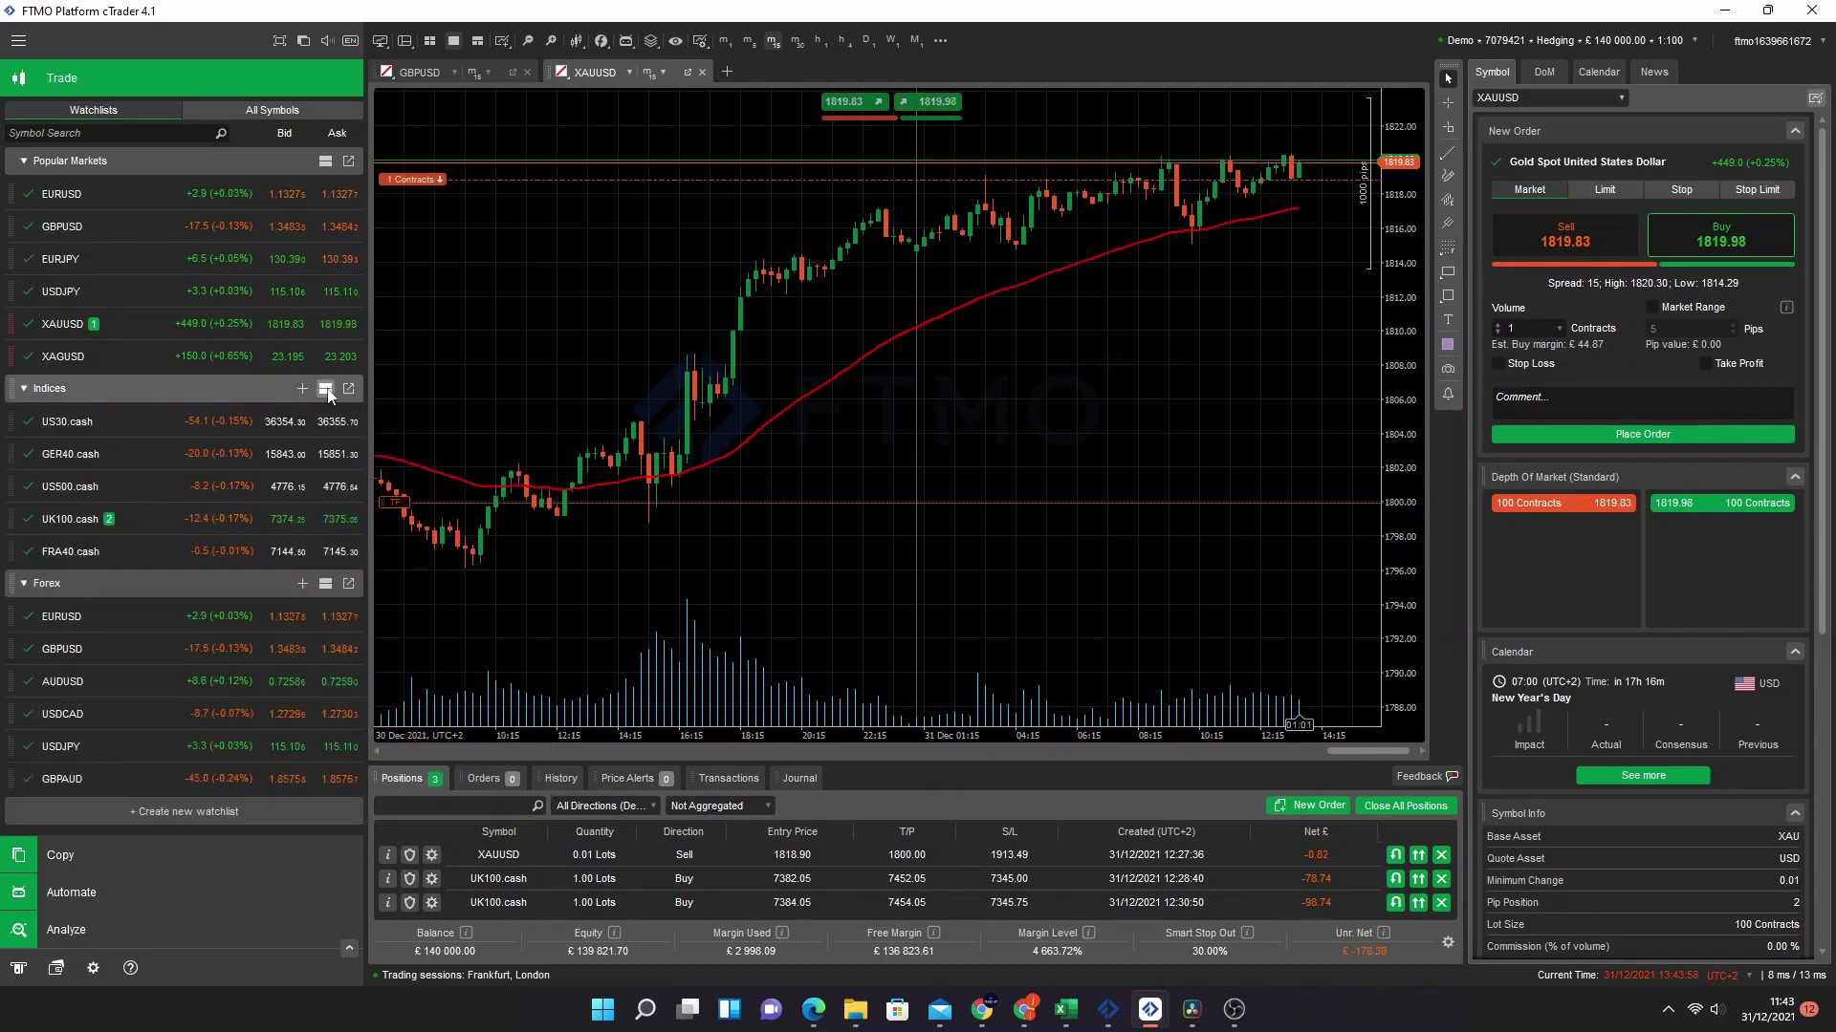
pyautogui.click(254, 165)
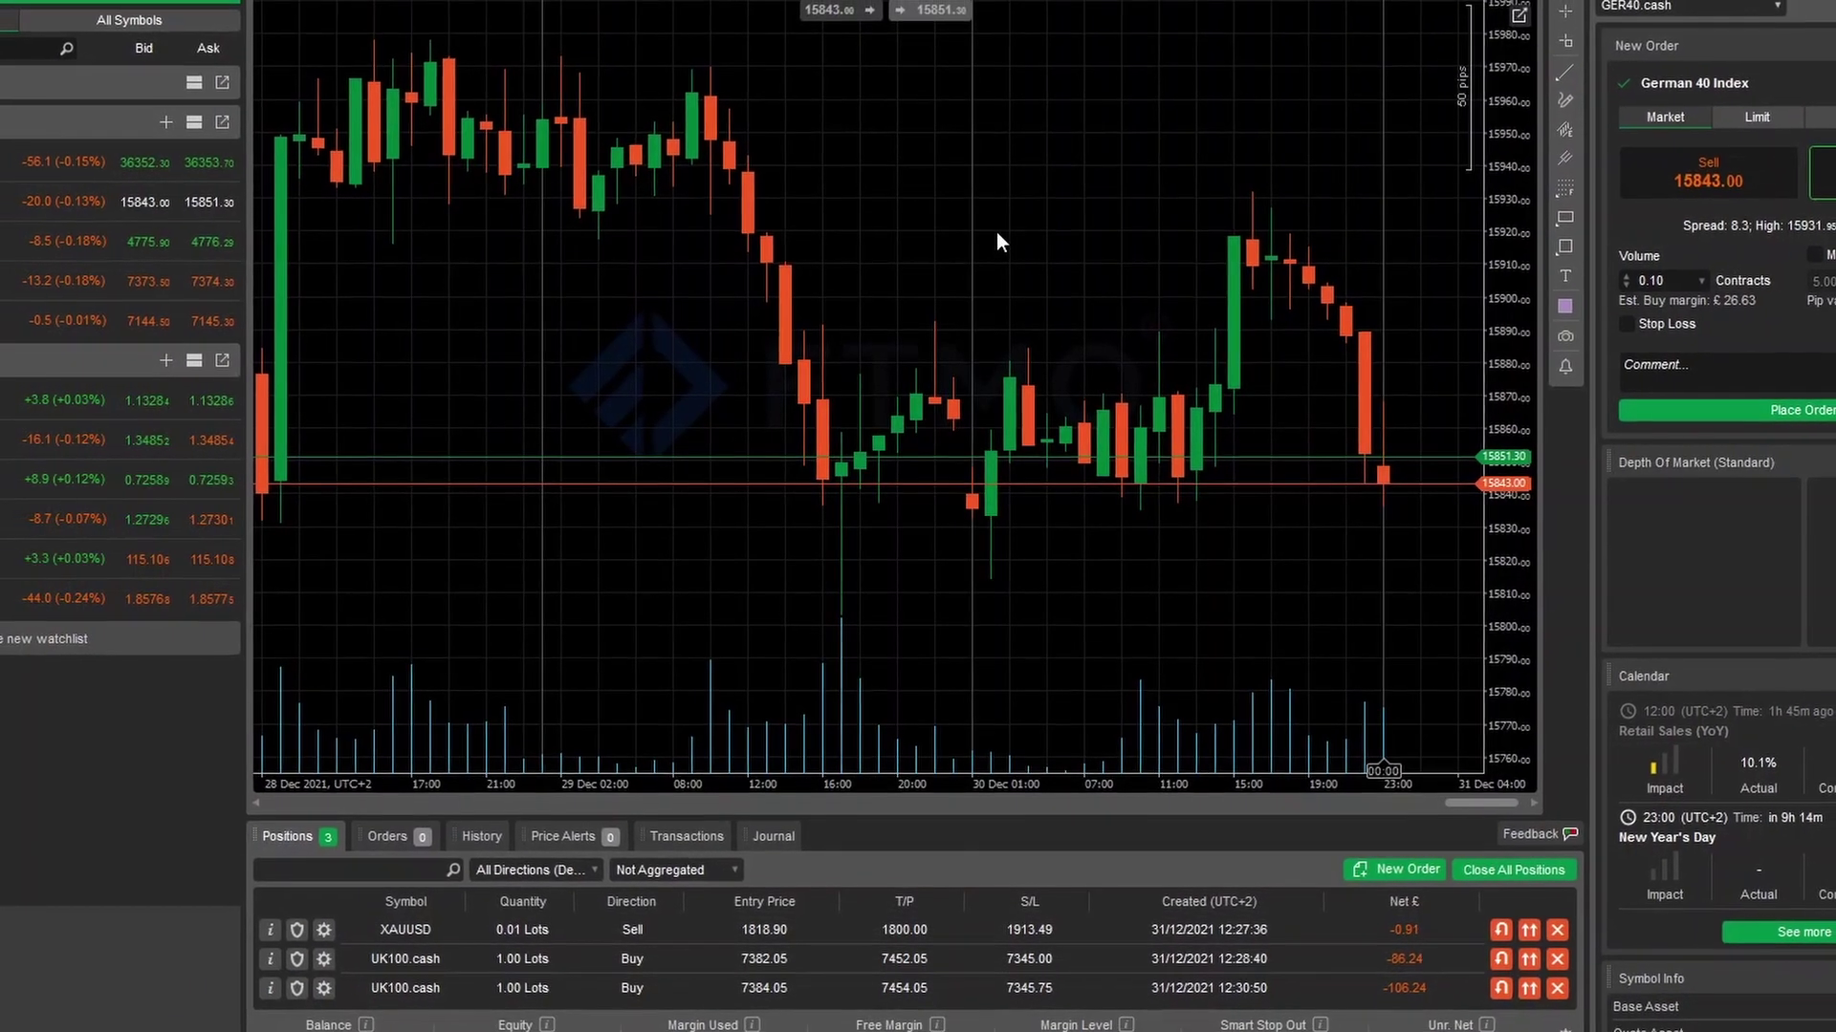
# Detach the GER40 chart into its own window and move it rightward
pyautogui.rightClick(996, 245)
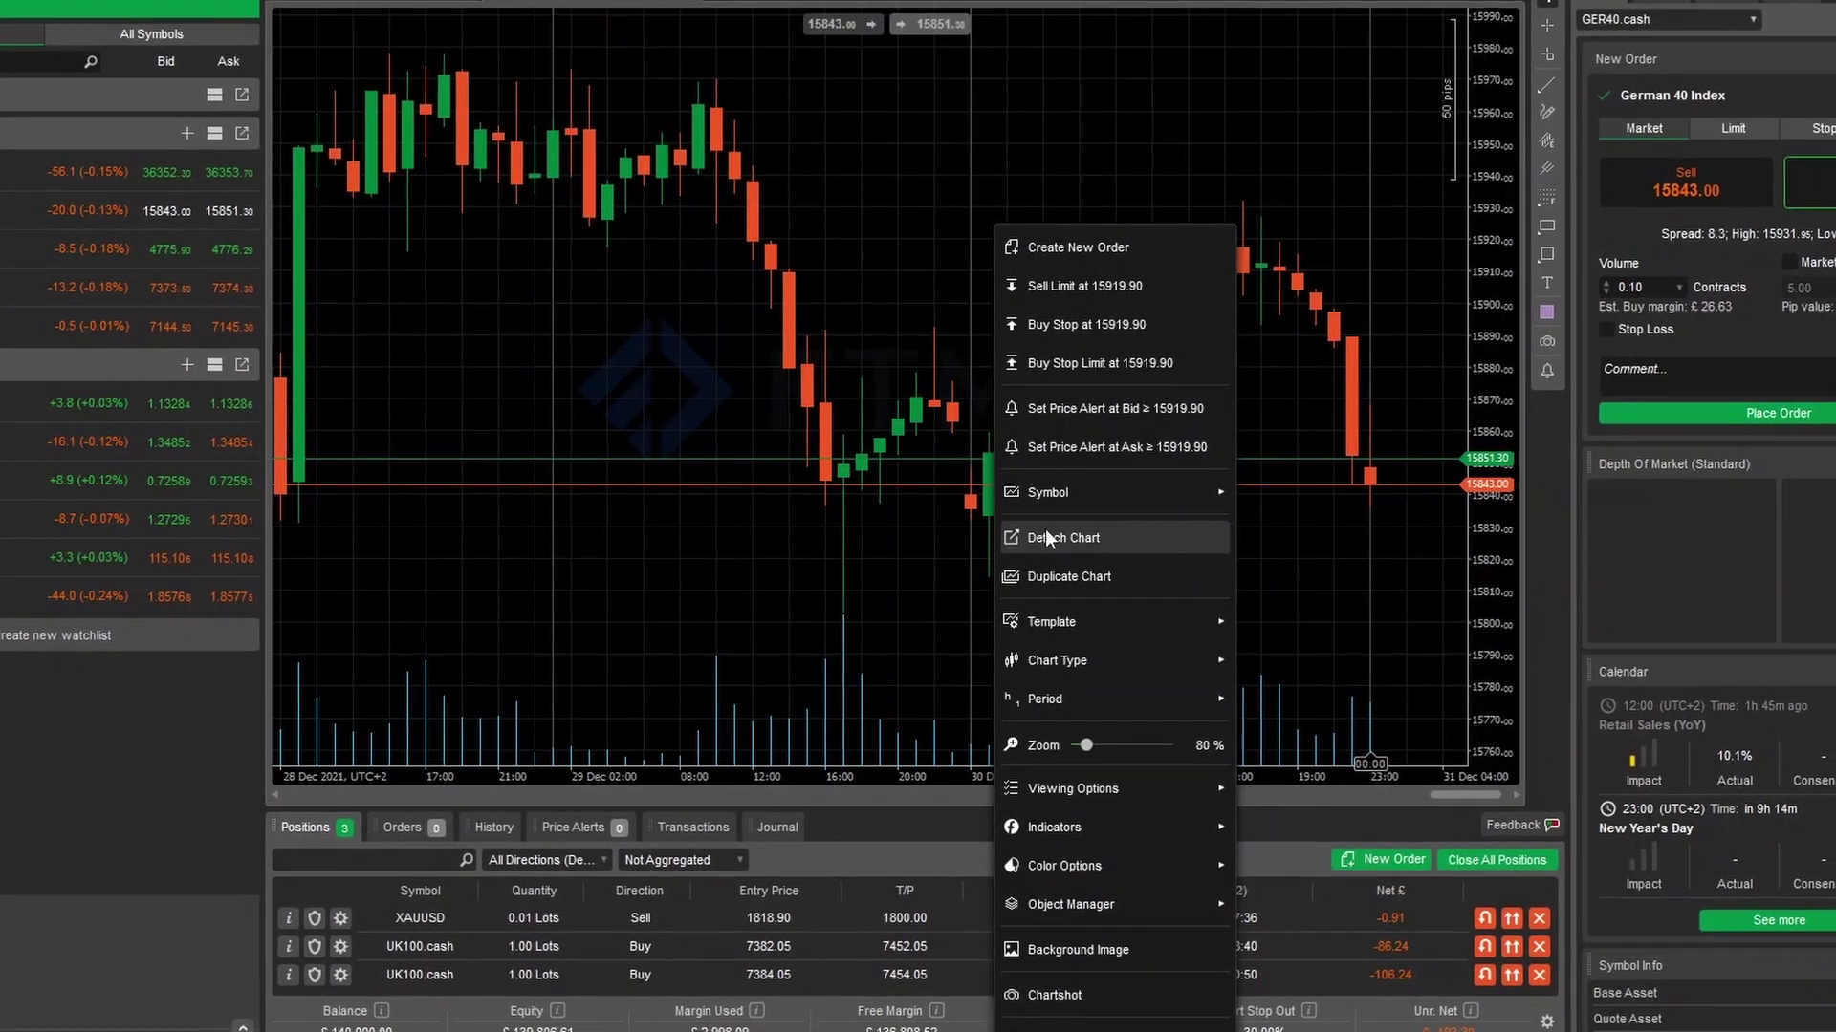
pyautogui.click(1045, 530)
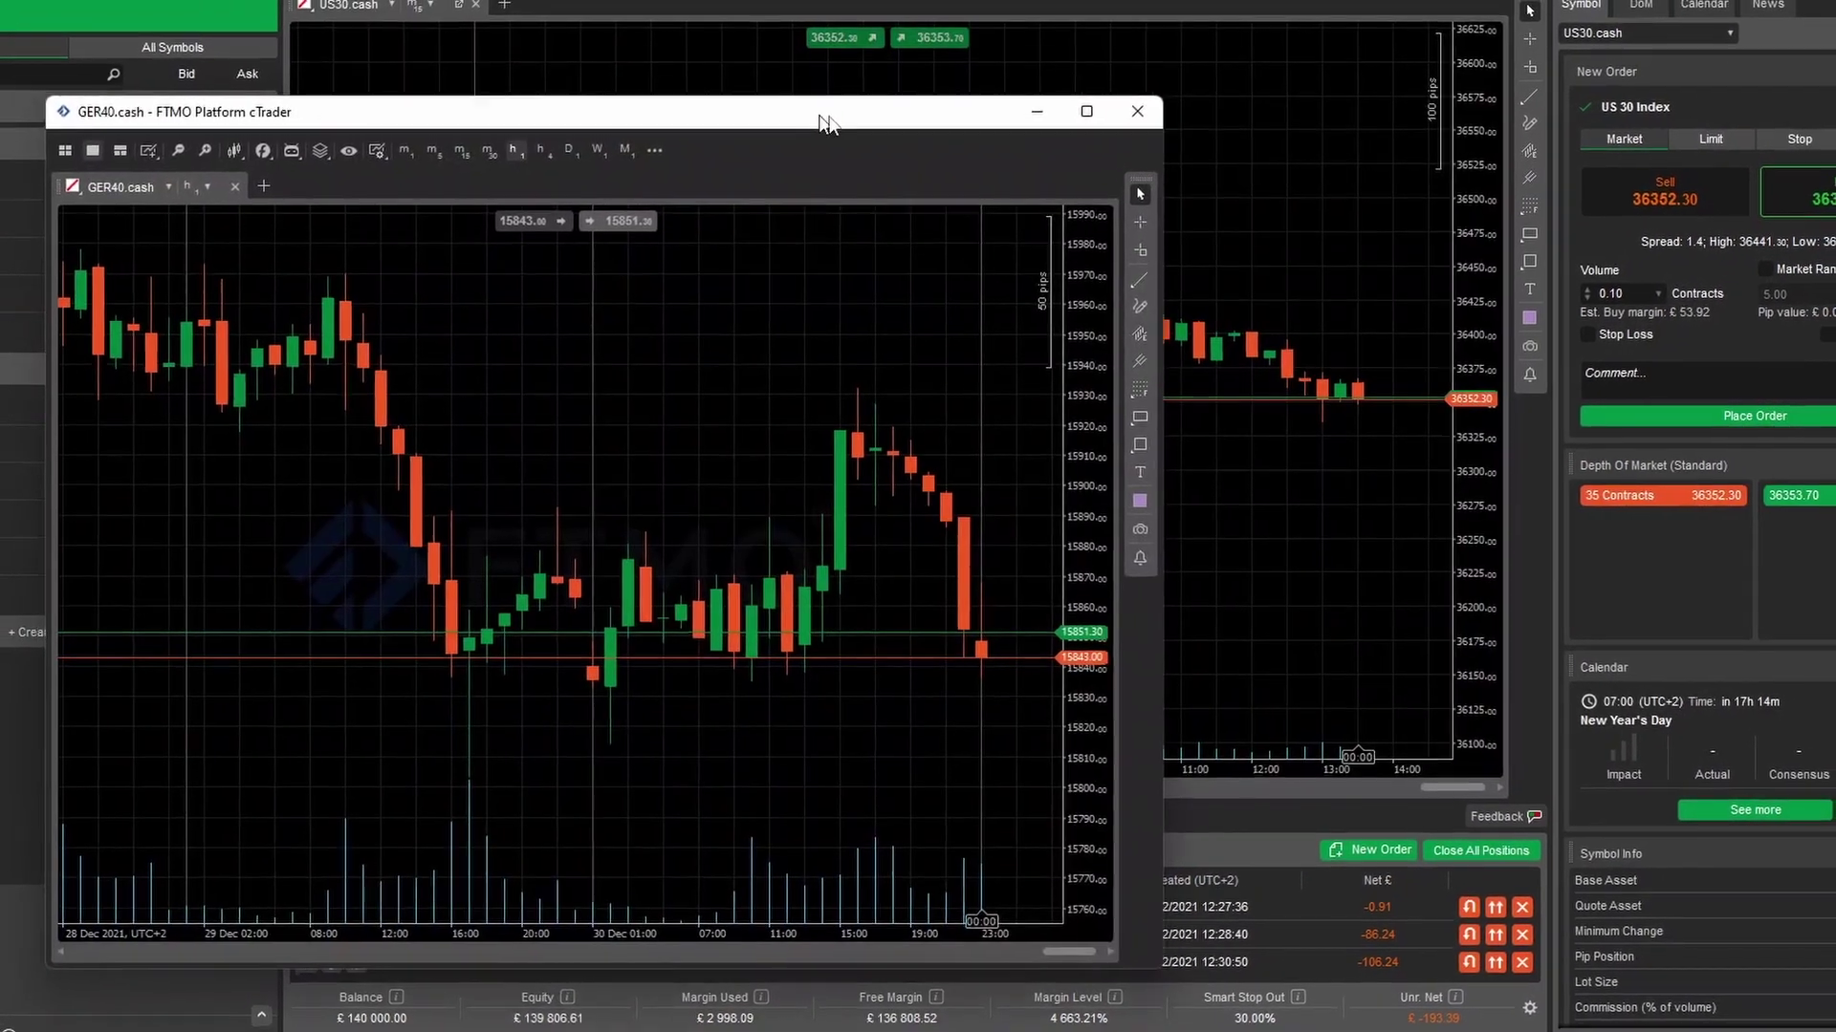
pyautogui.moveTo(819, 113); pyautogui.dragTo(1016, 82)
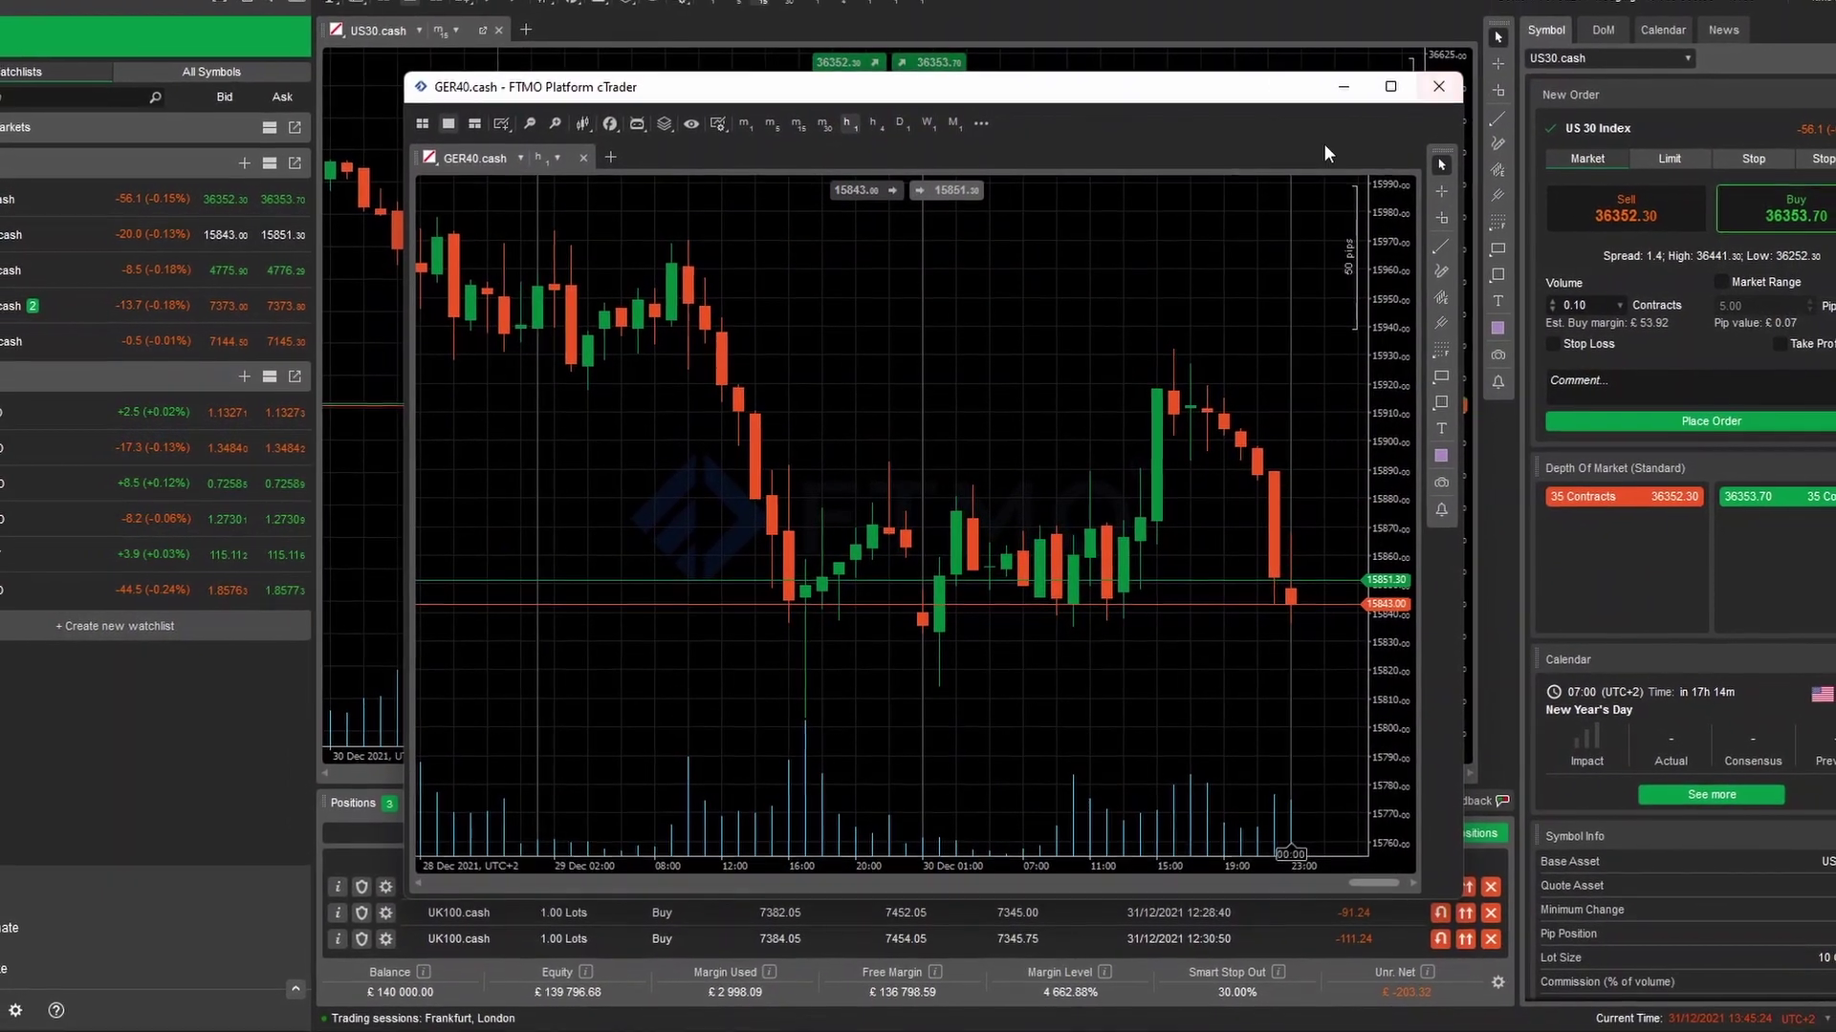
# Draw a trend line on the GER40 chart, lowering its right endpoint
pyautogui.click(1438, 247)
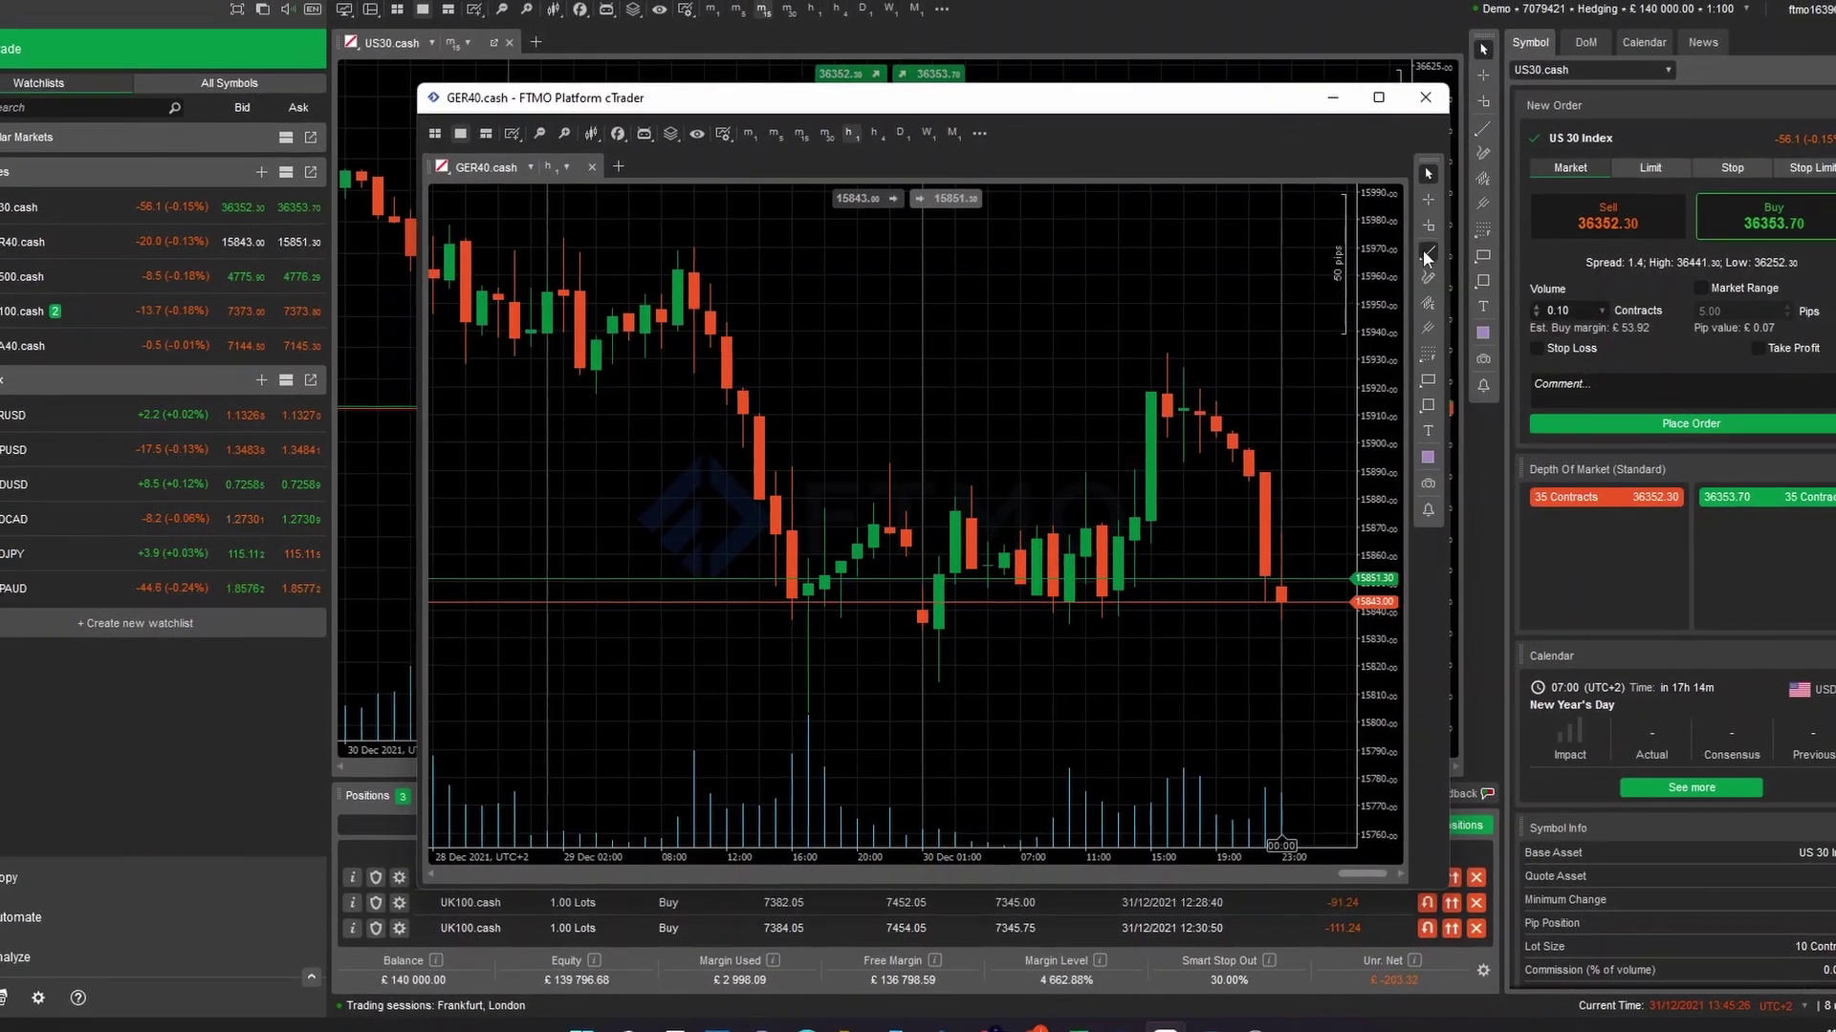
pyautogui.click(788, 644)
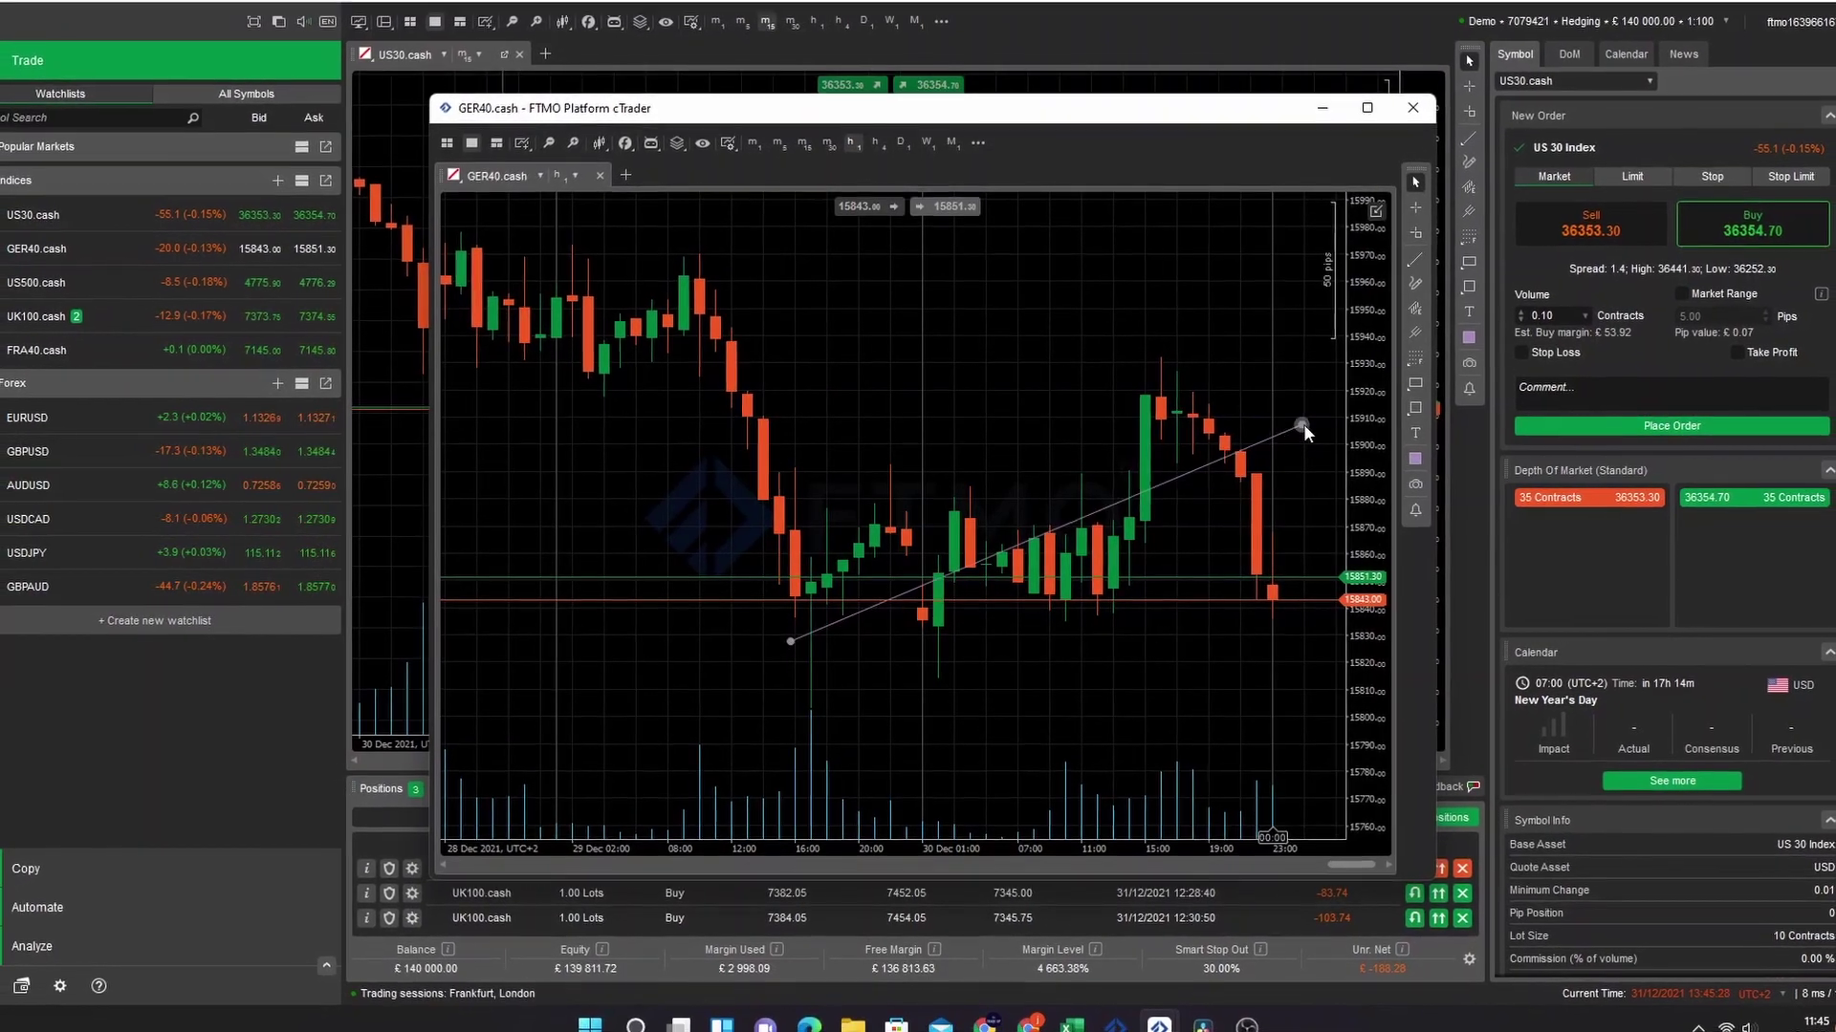
pyautogui.click(1299, 543)
pyautogui.moveTo(1290, 542); pyautogui.dragTo(1311, 644)
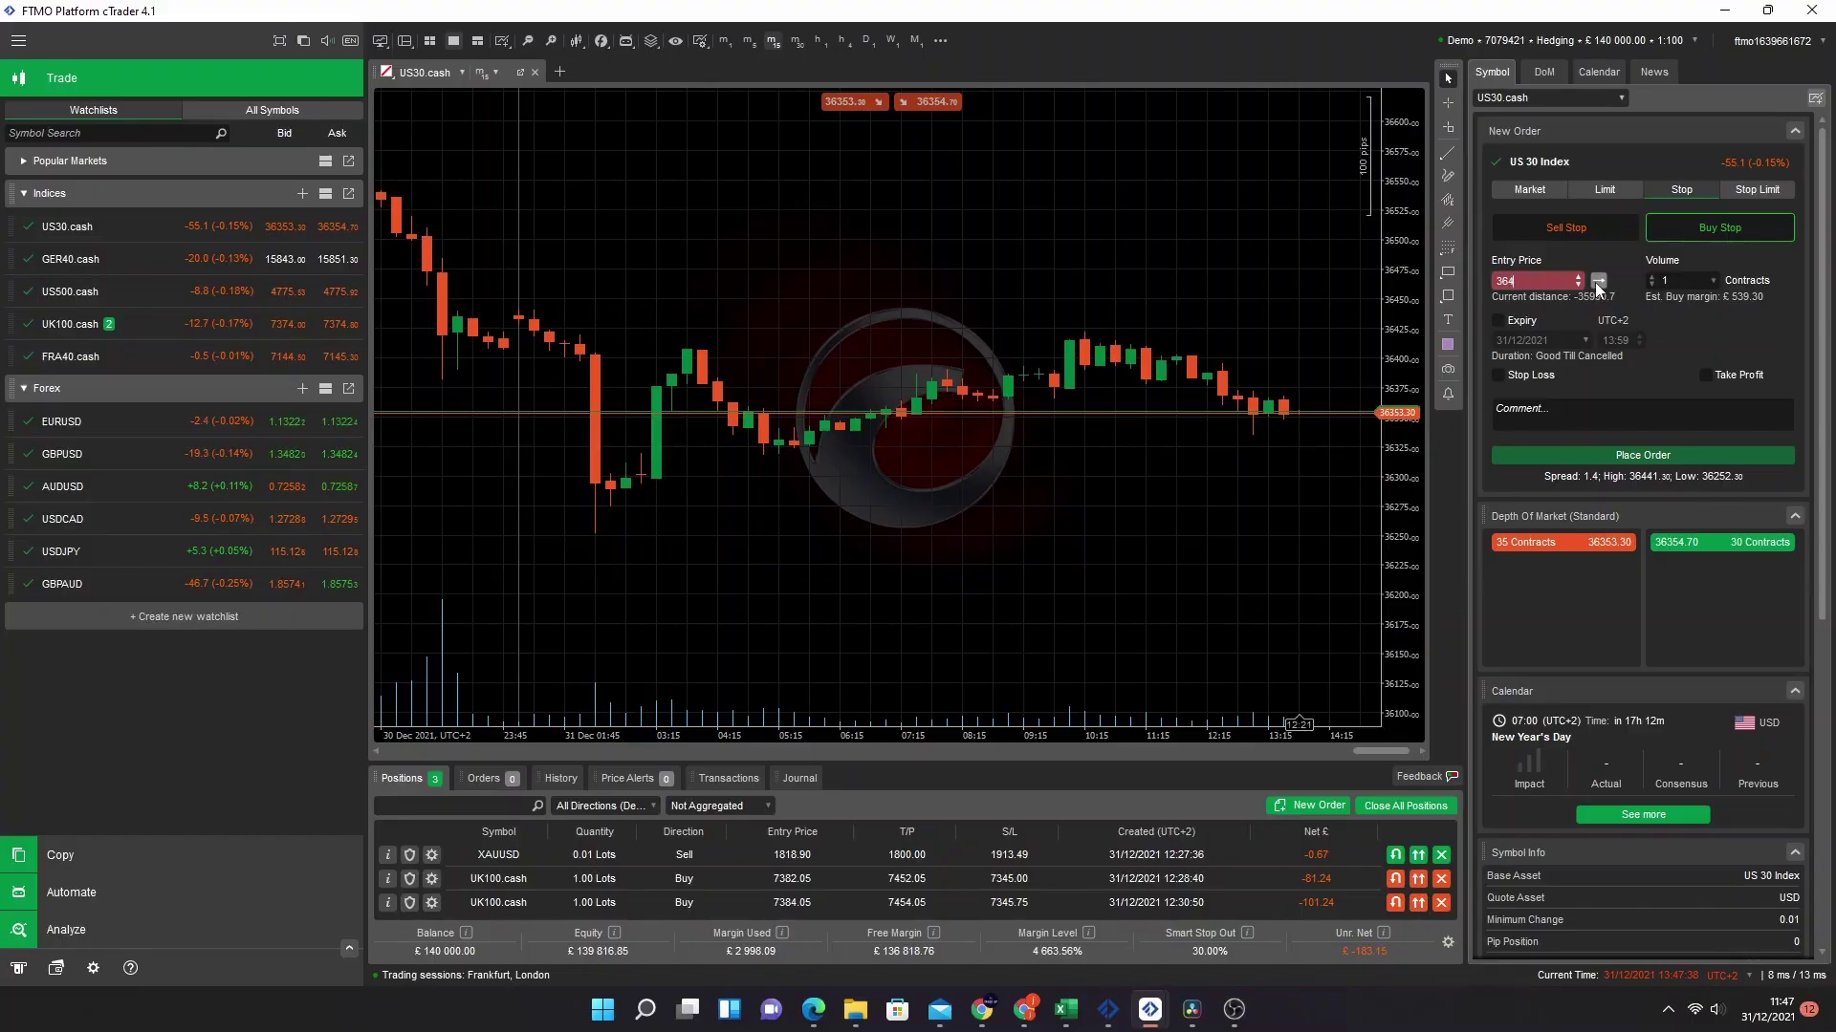
# Complete the 36400 entry price, with stop loss at 0.5% and take profit at 1% of balance
pyautogui.write('00')
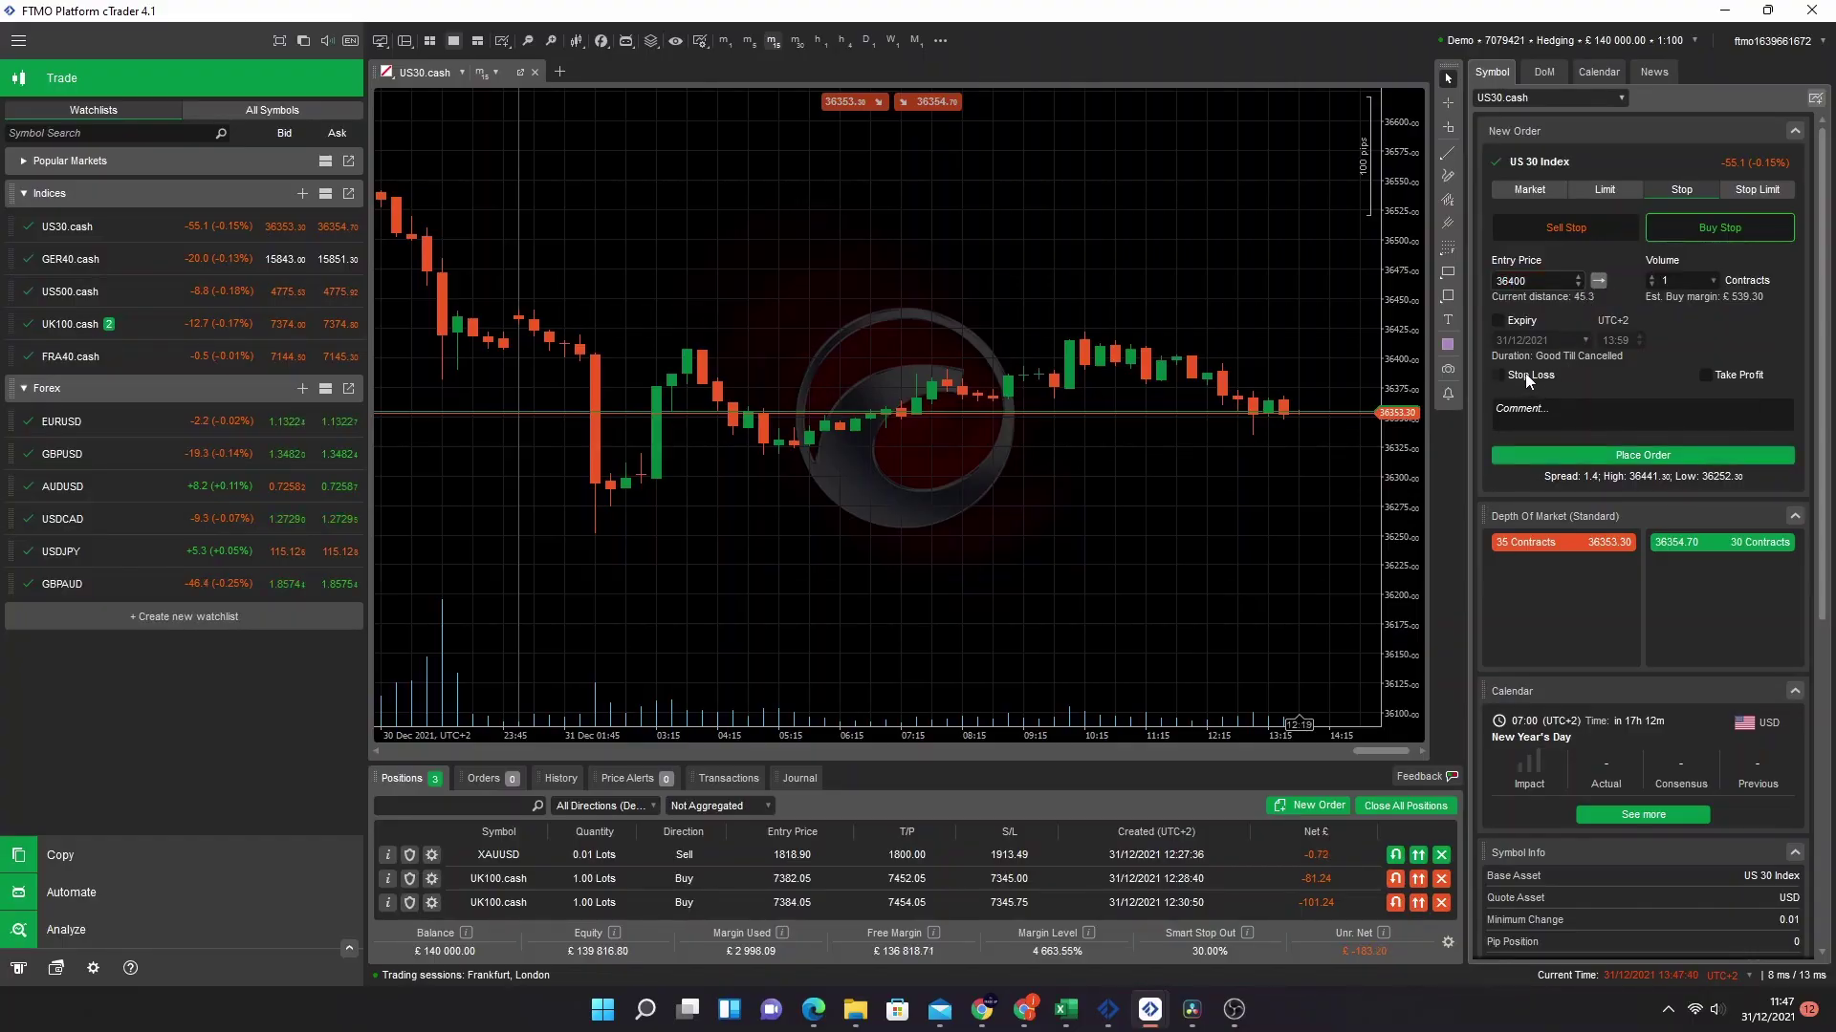
pyautogui.click(1527, 377)
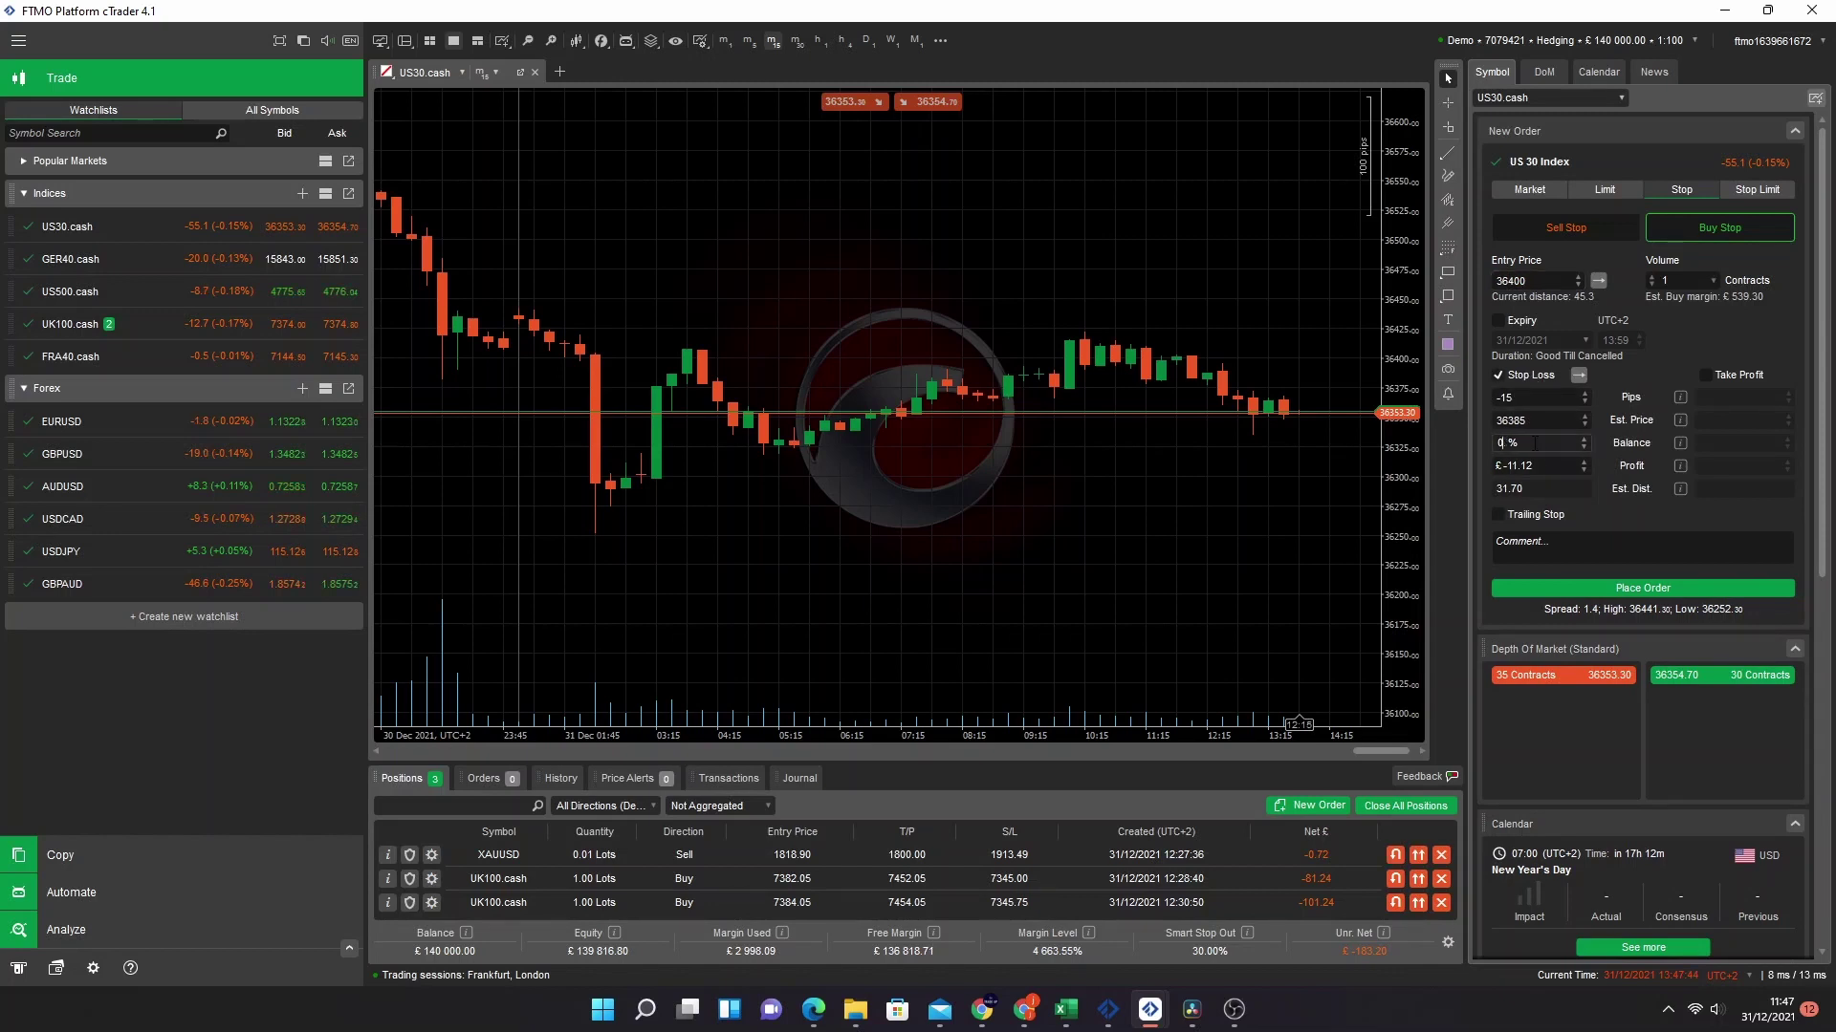
pyautogui.write('.5')
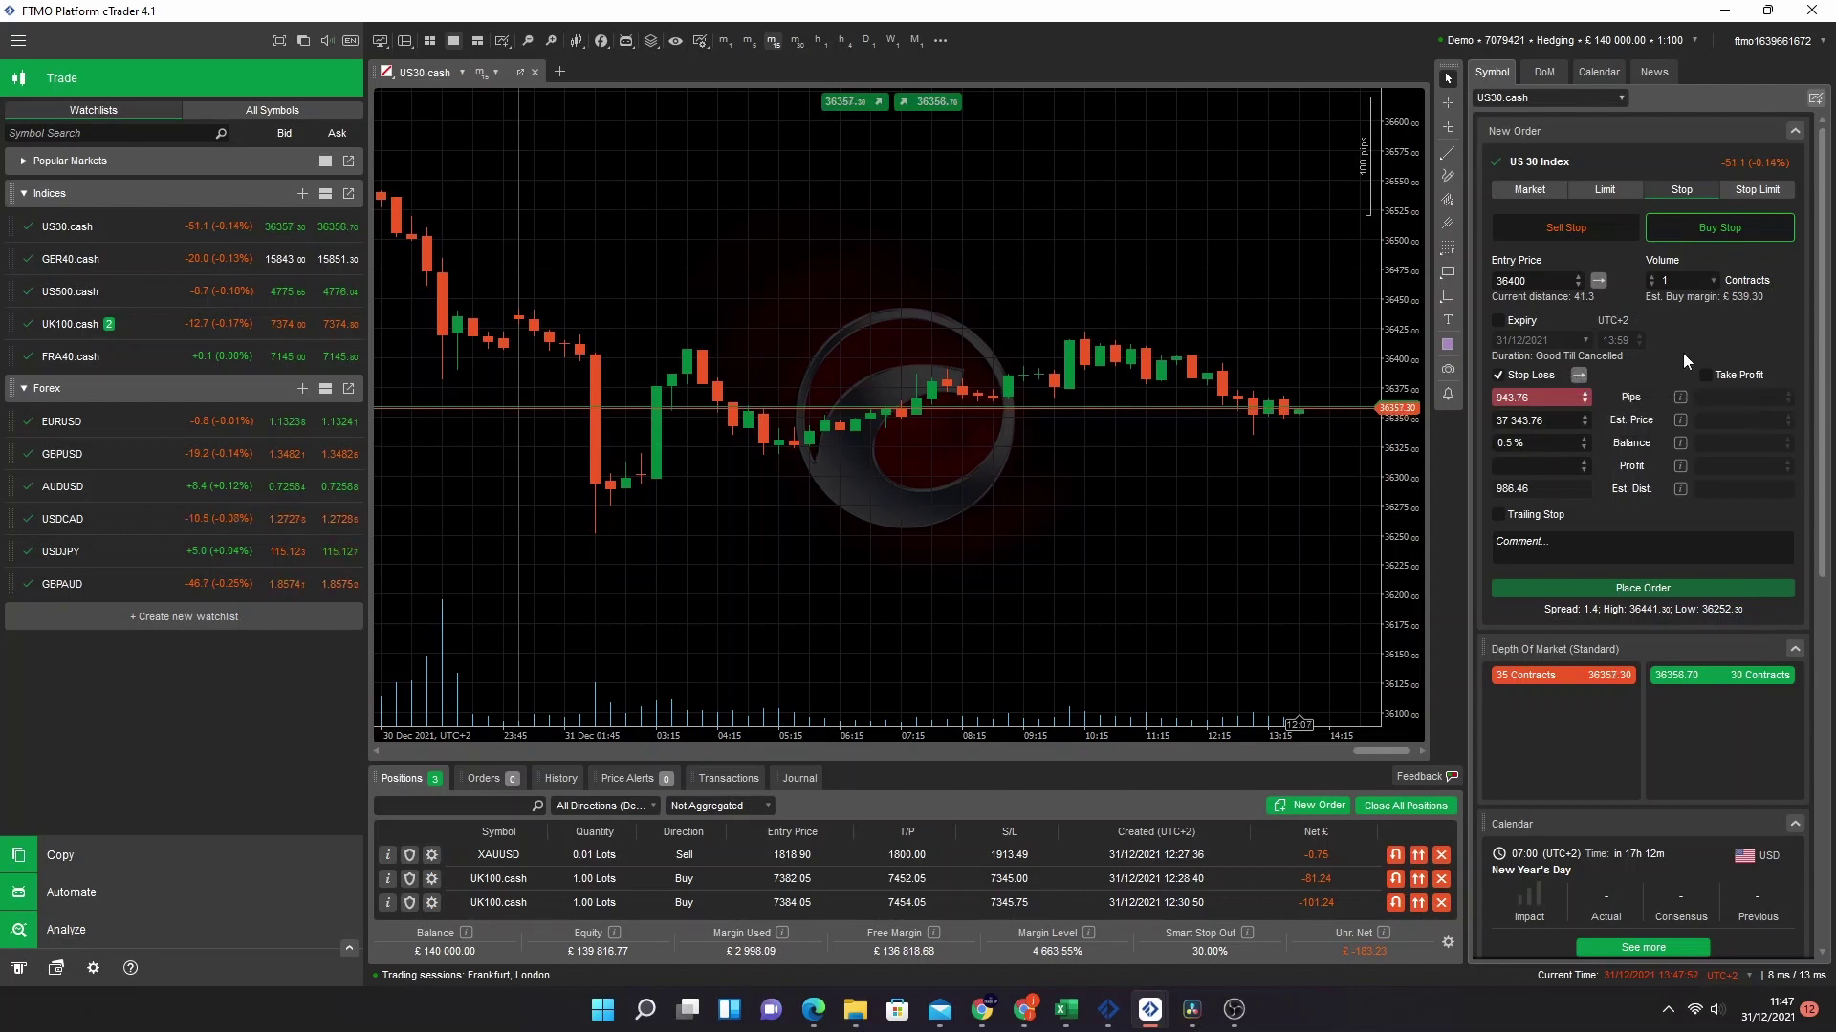
pyautogui.click(1713, 375)
pyautogui.write('1')
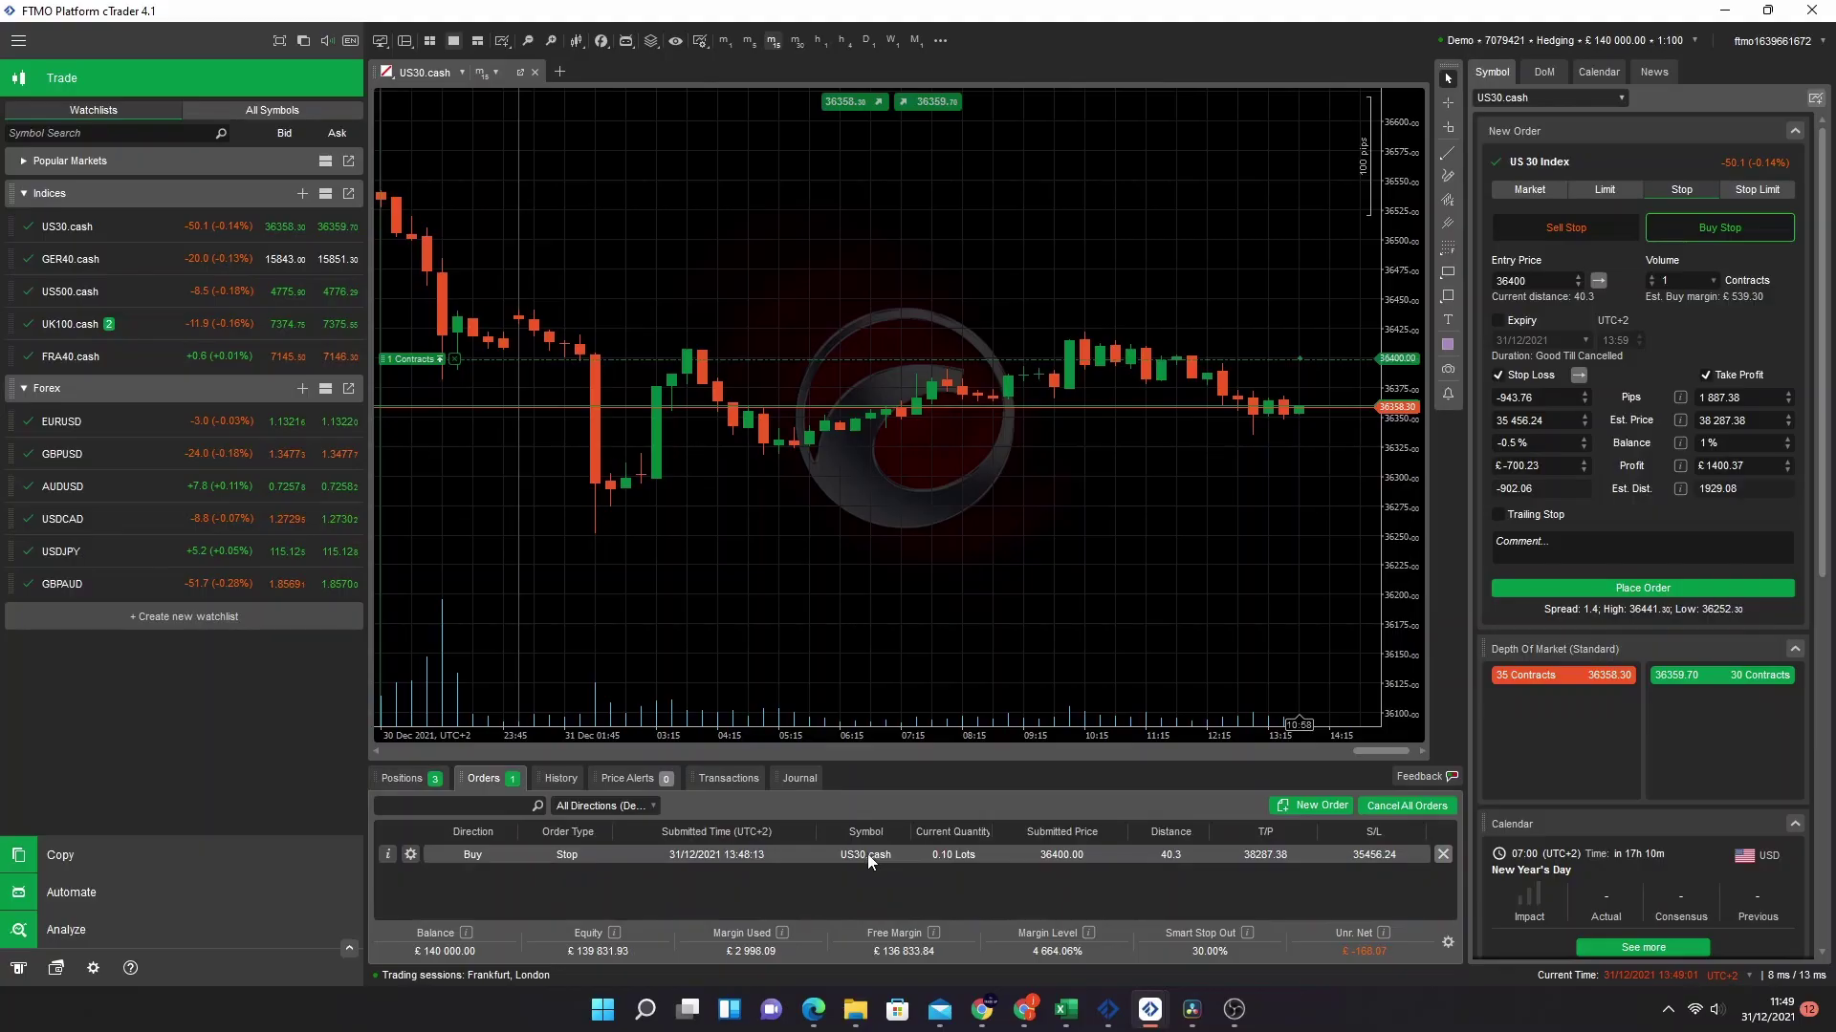
# Change the pending US30 buy stop's volume to 2 contracts (0.20 lots)
pyautogui.doubleClick(459, 854)
pyautogui.moveTo(691, 218); pyautogui.dragTo(850, 165)
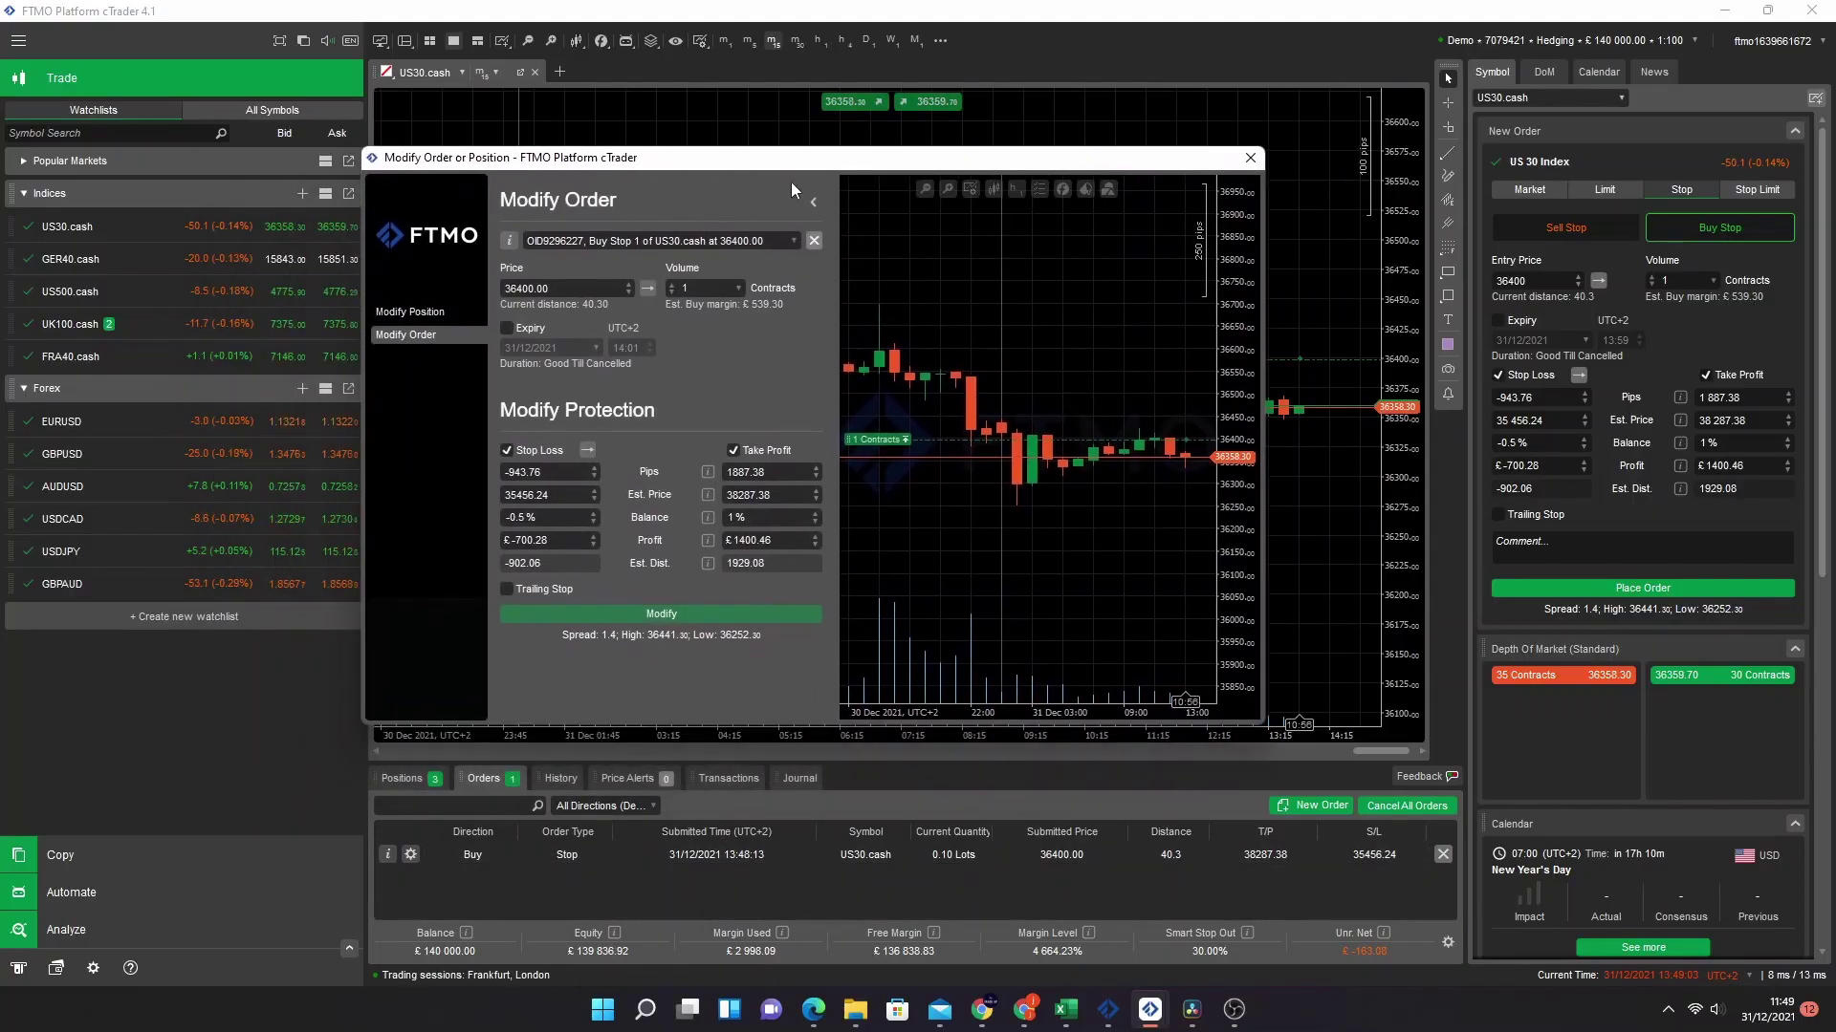
pyautogui.click(713, 287)
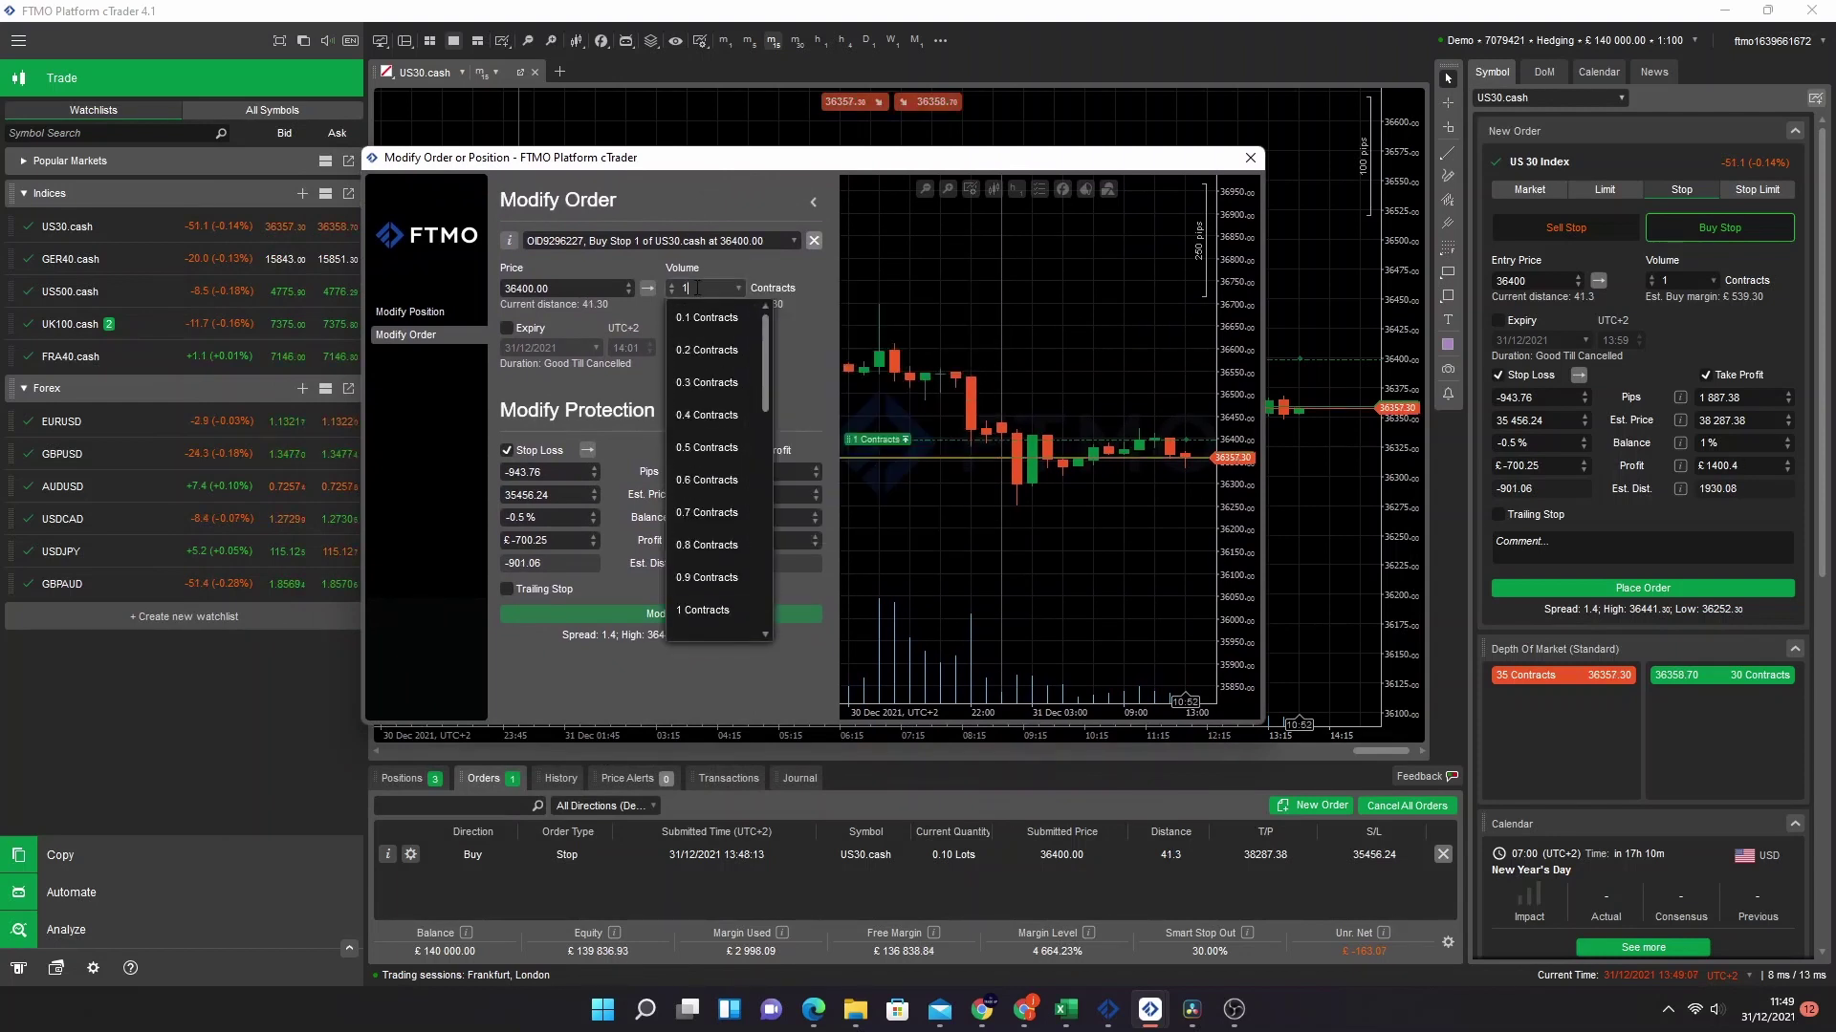
pyautogui.press('BackSpace')
pyautogui.write('2')
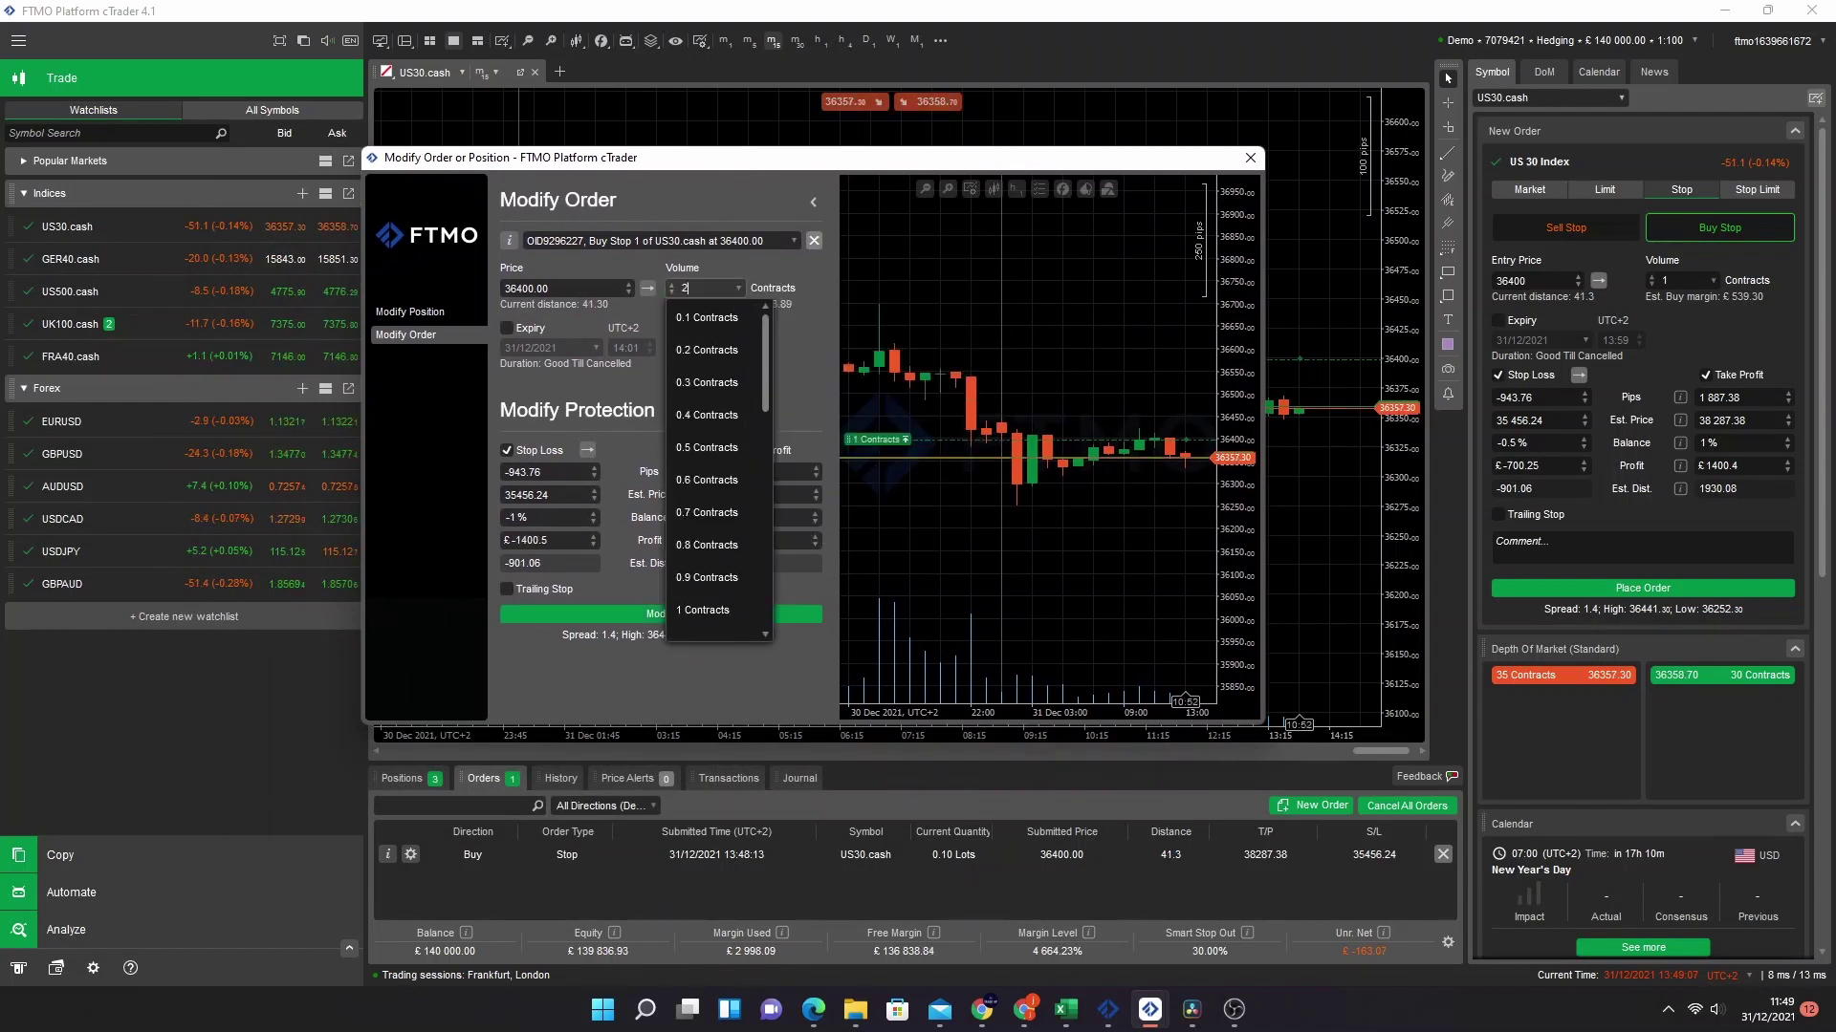
pyautogui.click(606, 592)
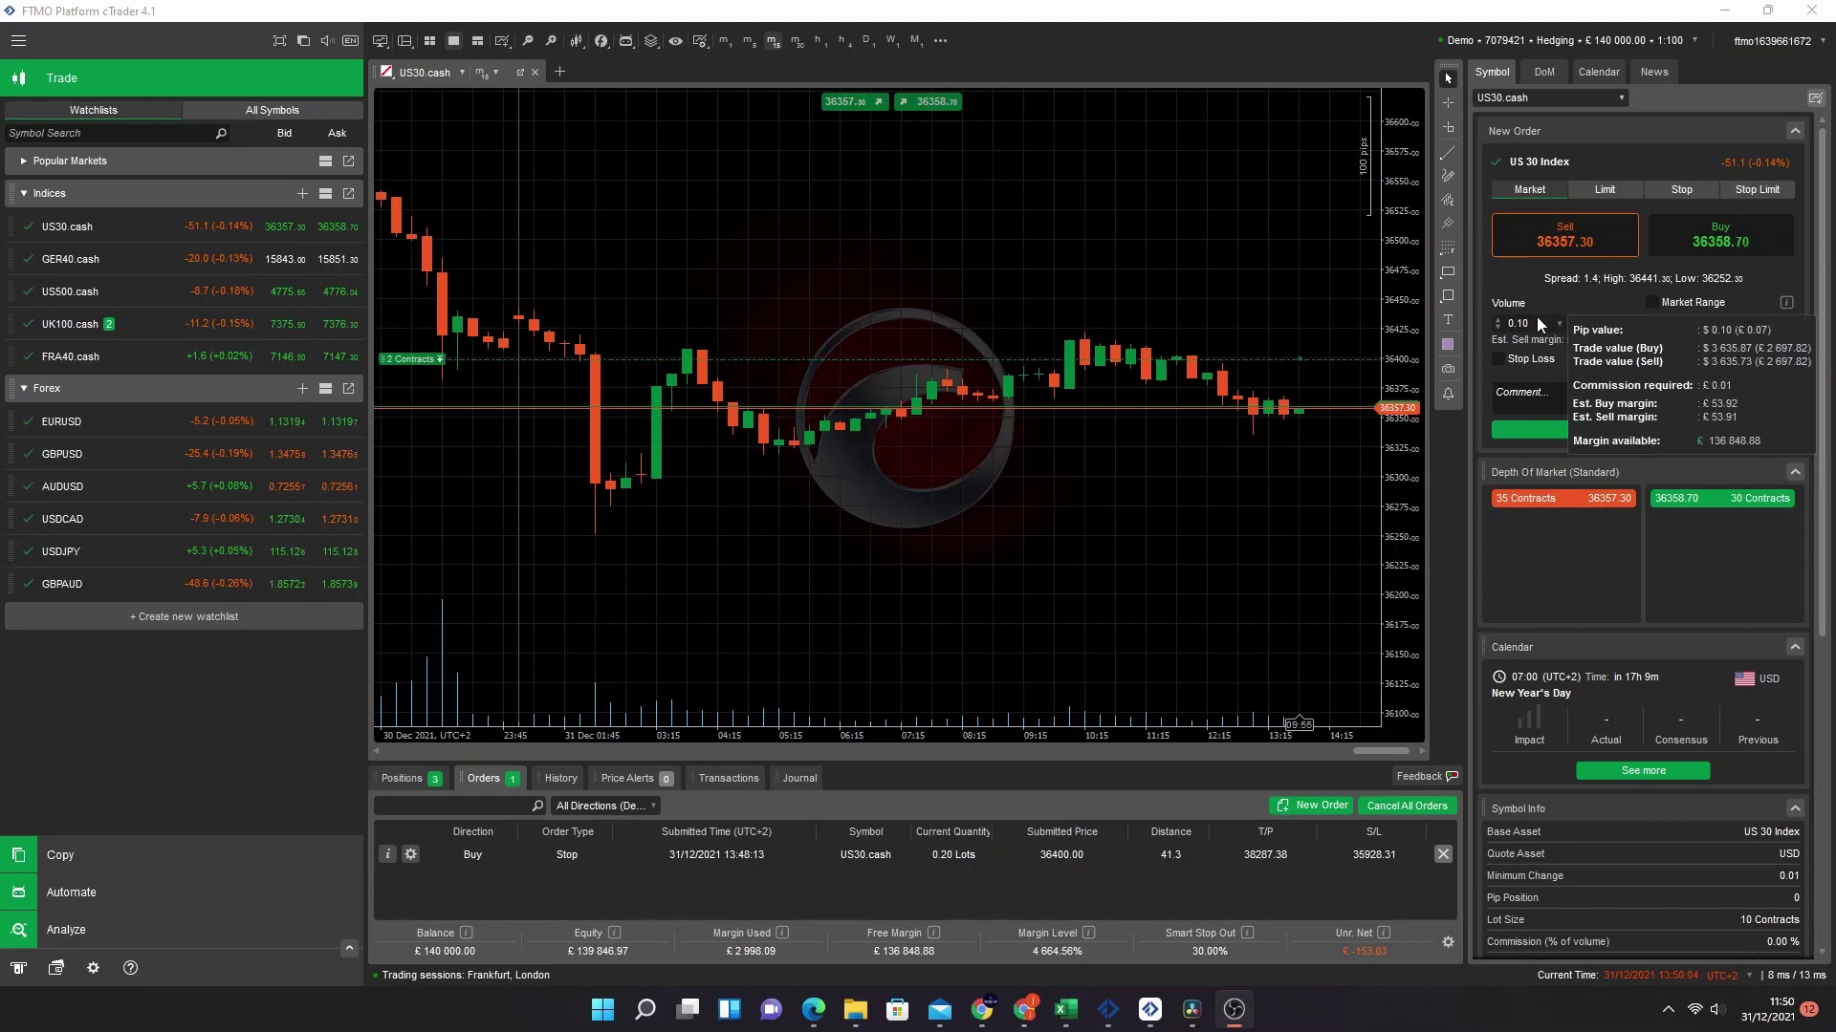
# Set the new order volume to 7 contracts
pyautogui.click(1558, 323)
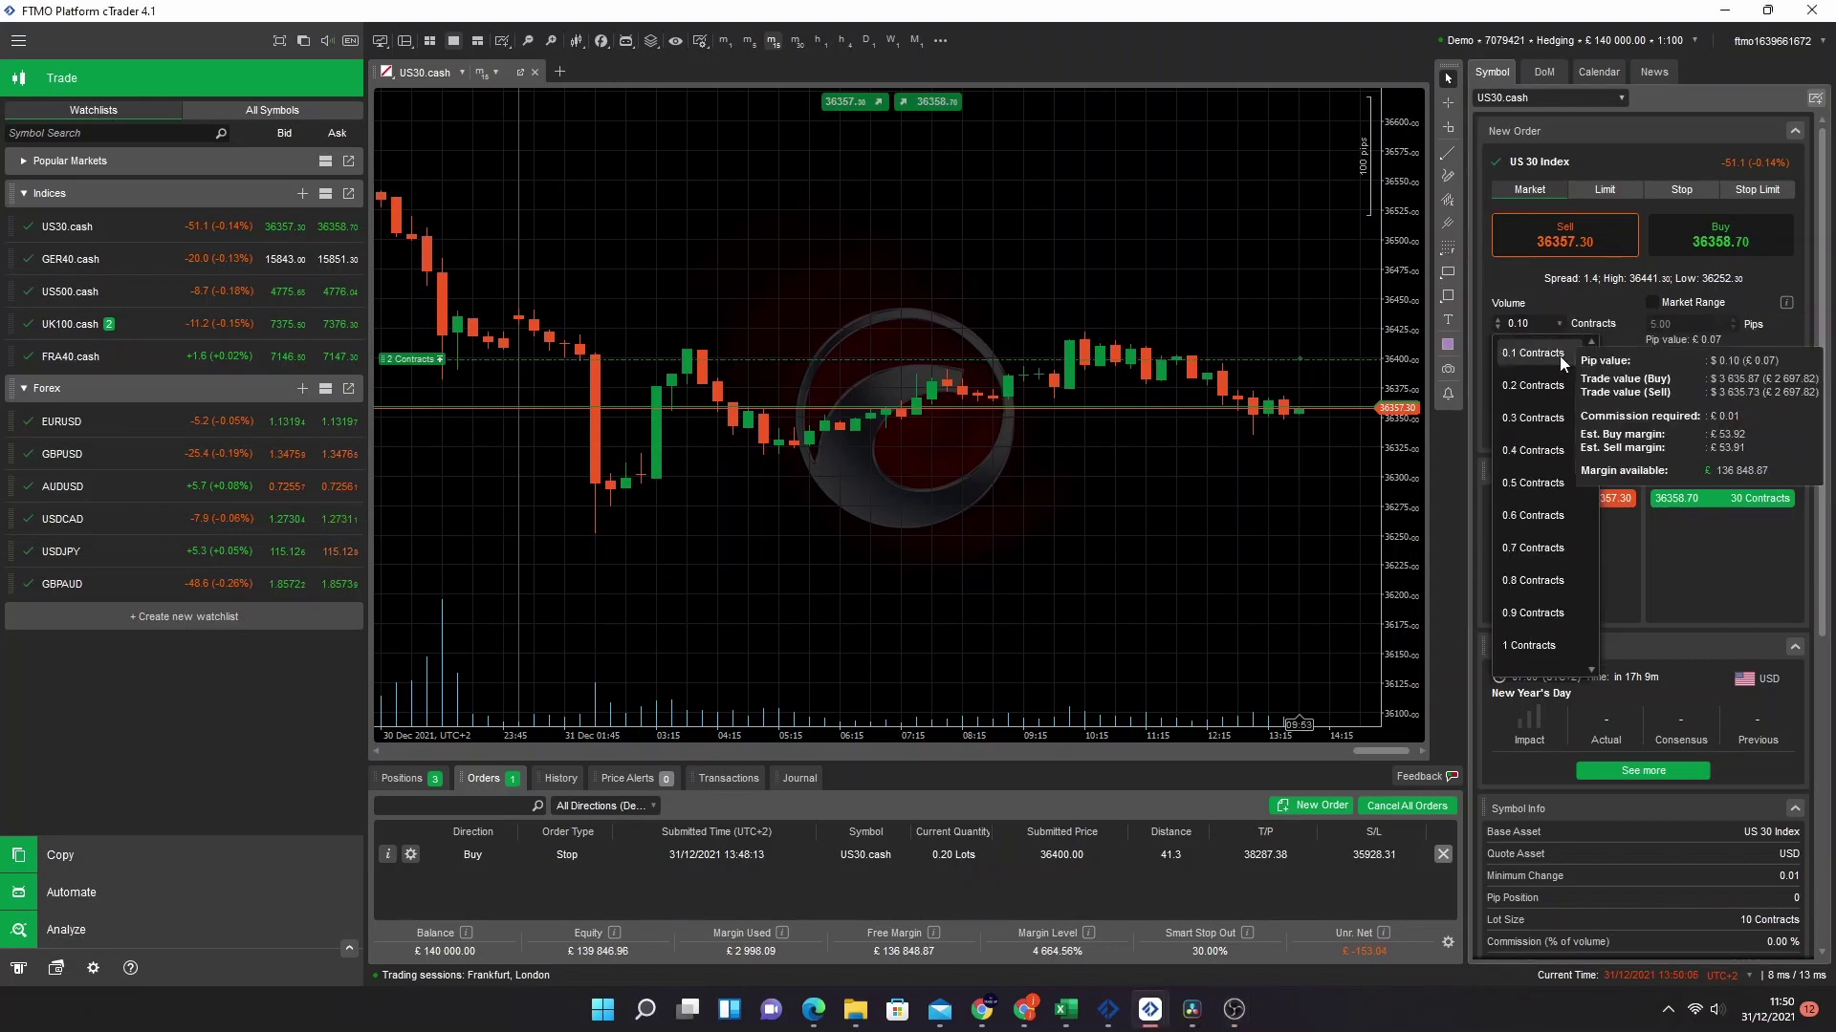
pyautogui.click(1532, 632)
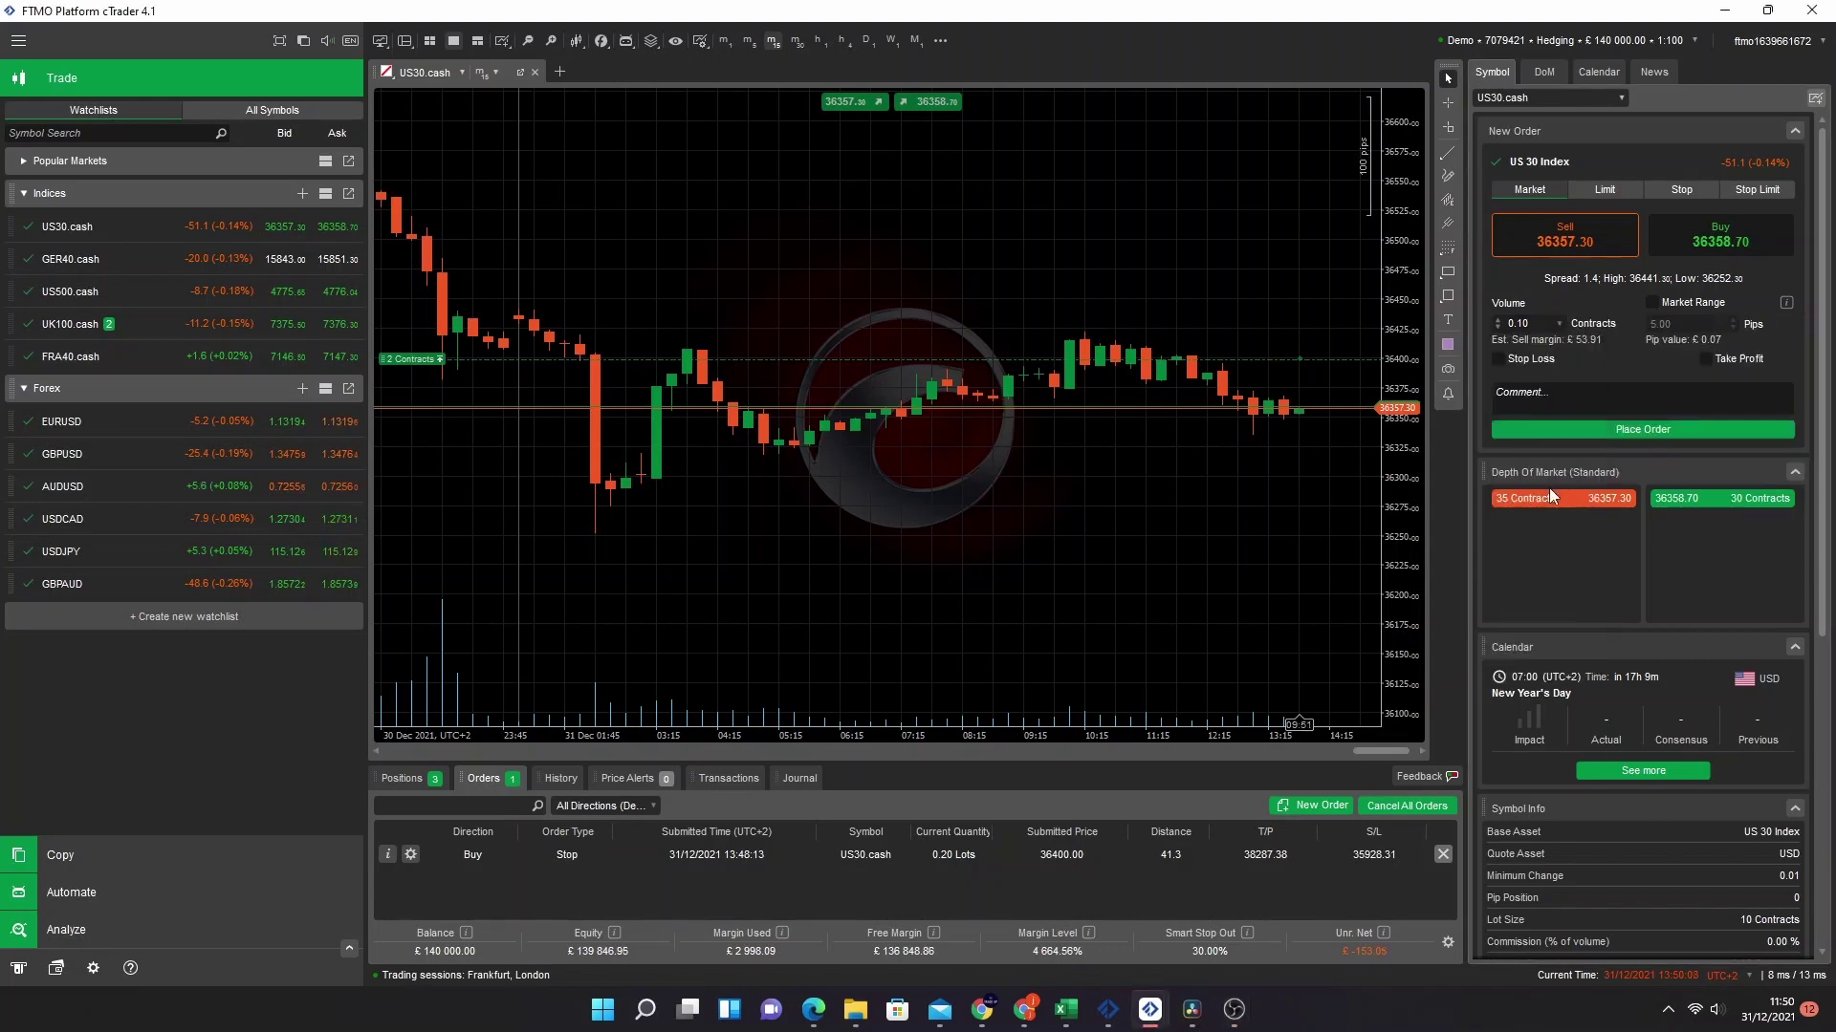
pyautogui.moveTo(1534, 325)
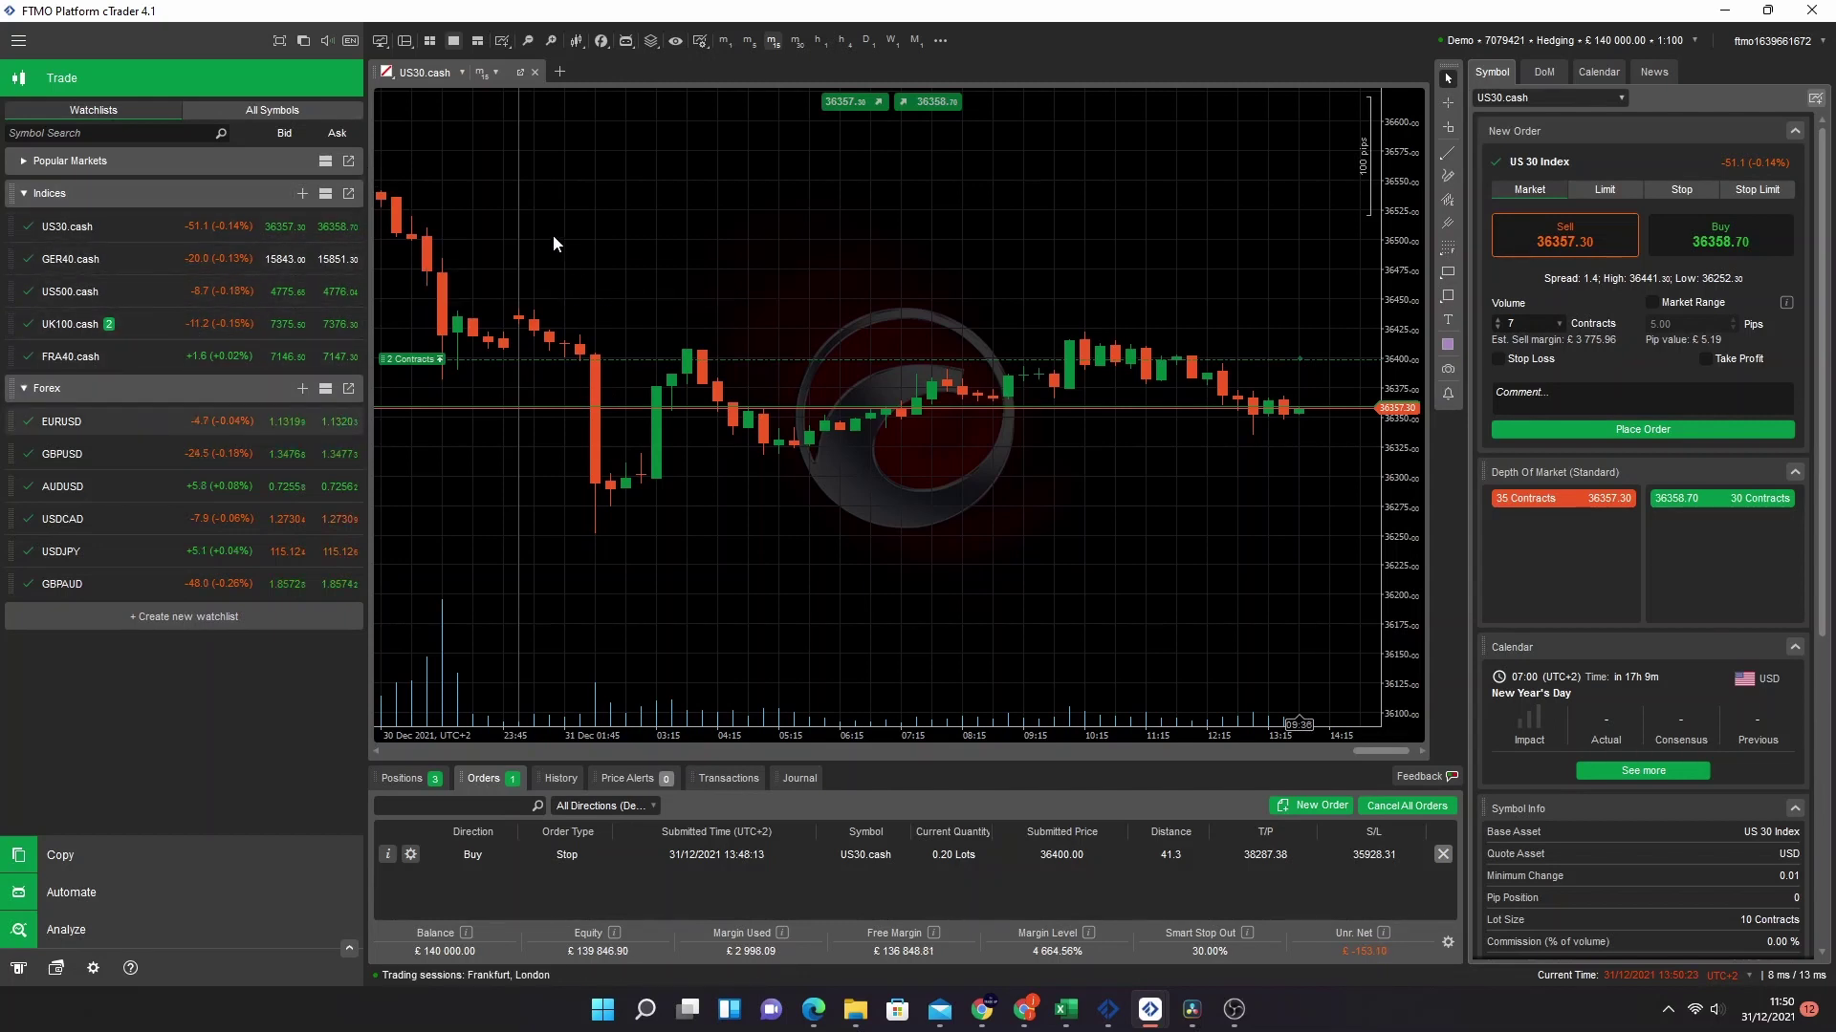
# Open a EURUSD chart from the Forex watchlist and enter 10 as the order quantity
pyautogui.click(62, 422)
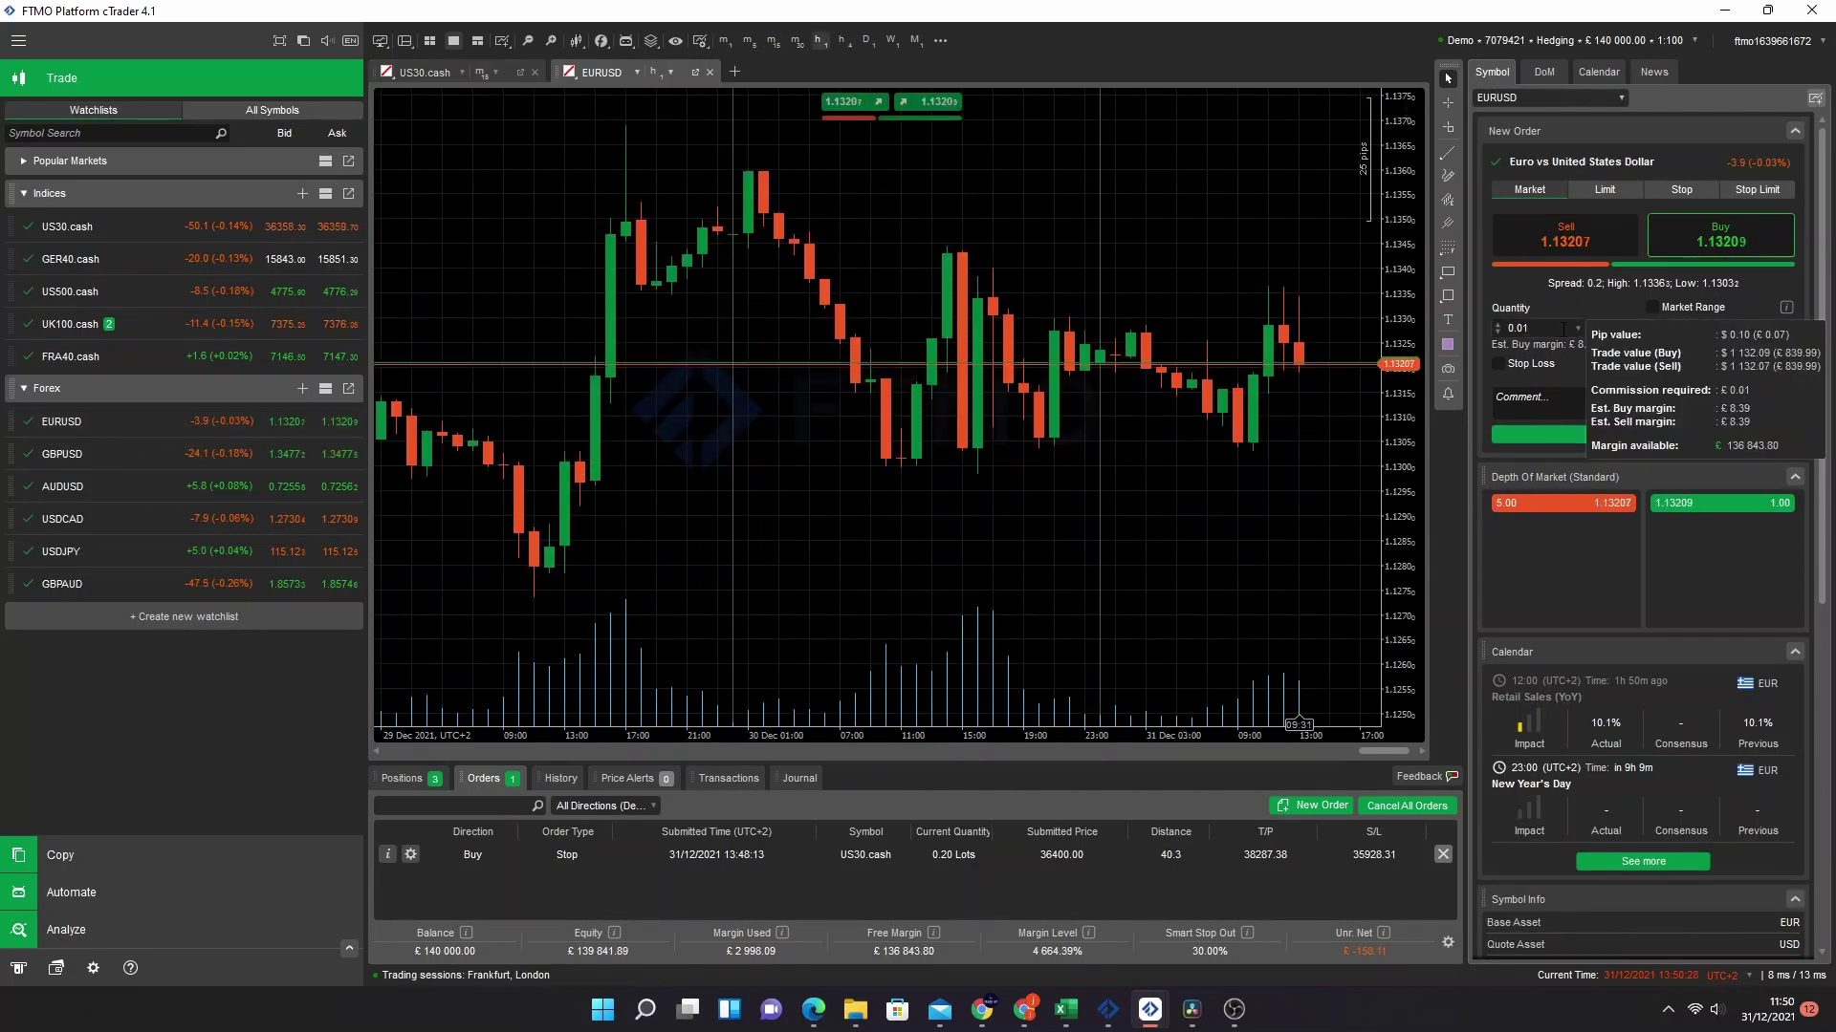
pyautogui.doubleClick(1528, 329)
pyautogui.write('10')
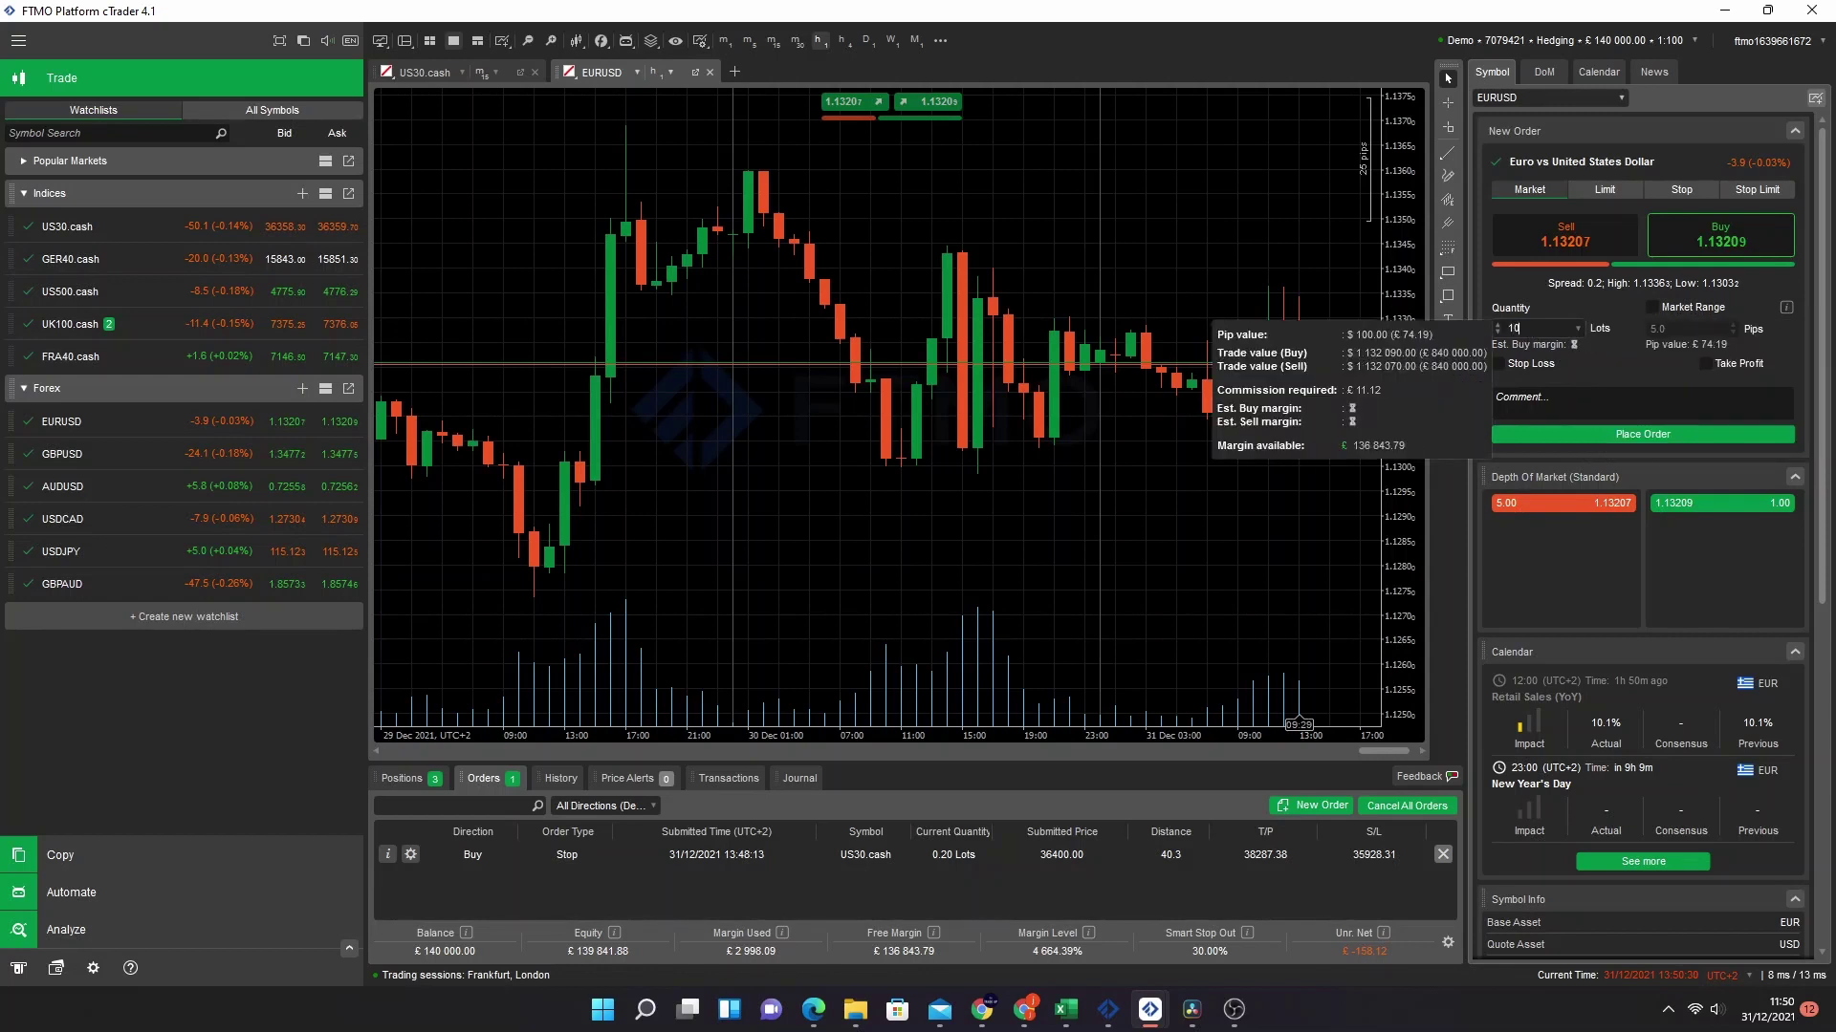